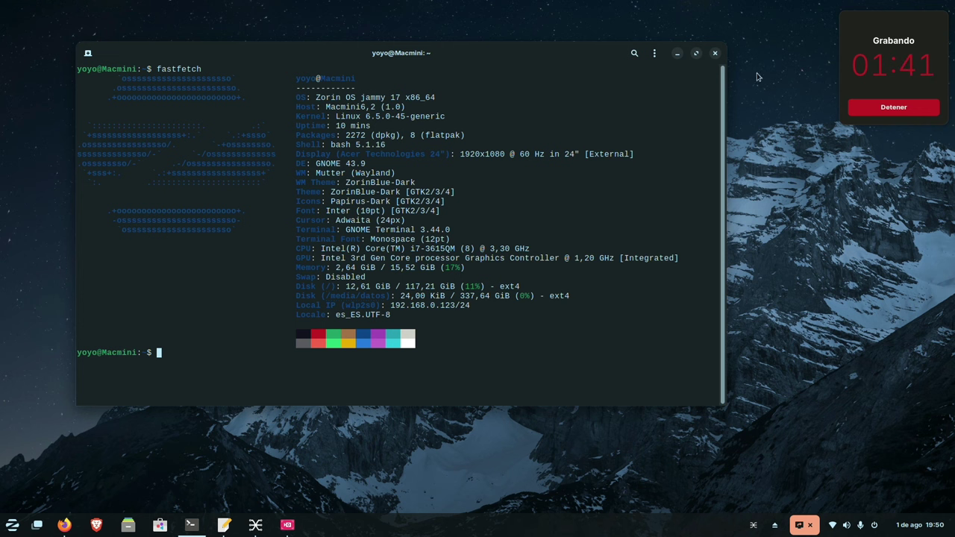
Minimize the terminal, launch Guvcview and move its camera preview window out from behind the controls window
click(676, 53)
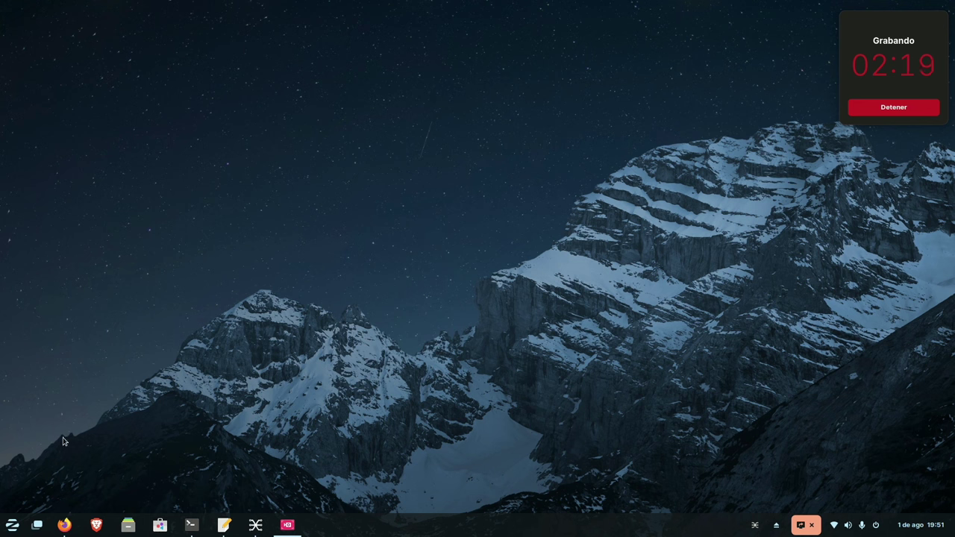
click(12, 524)
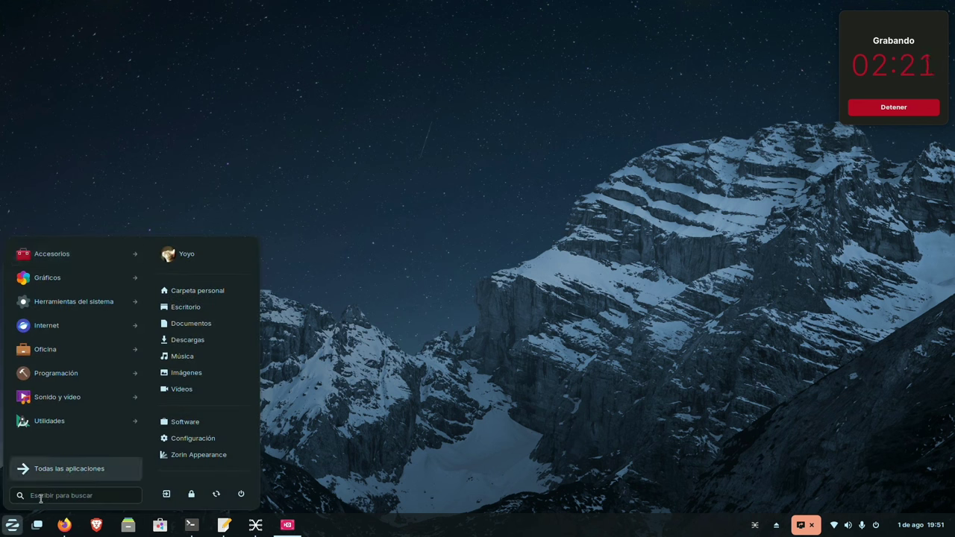
click(44, 493)
text(gu)
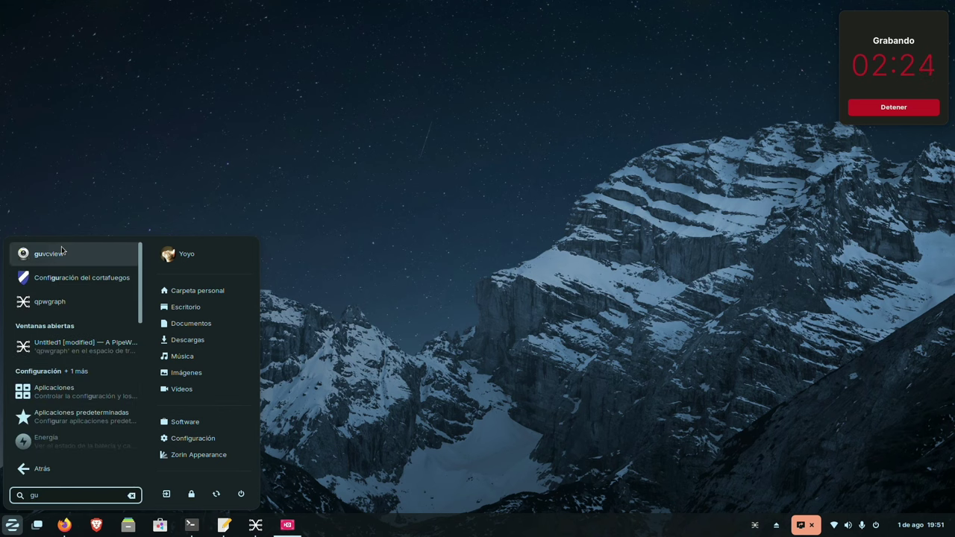
click(61, 250)
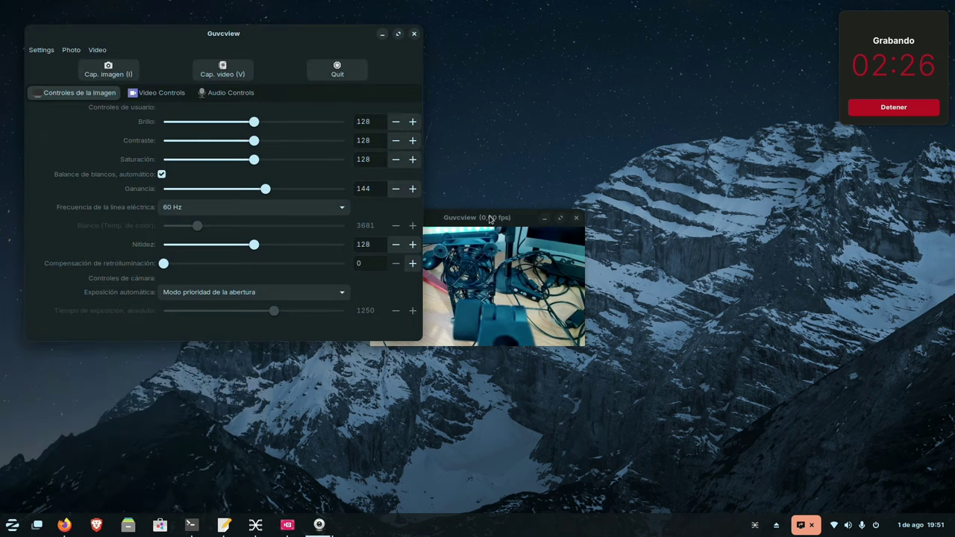
drag(486, 217, 578, 257)
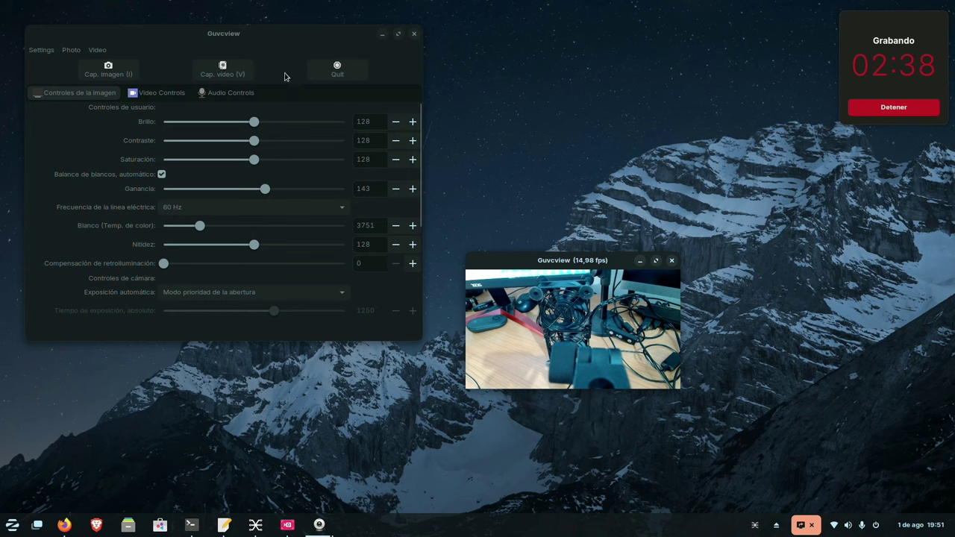
Minimize and restore the Guvcview controls window, and reposition it beside the camera preview
drag(258, 34, 272, 103)
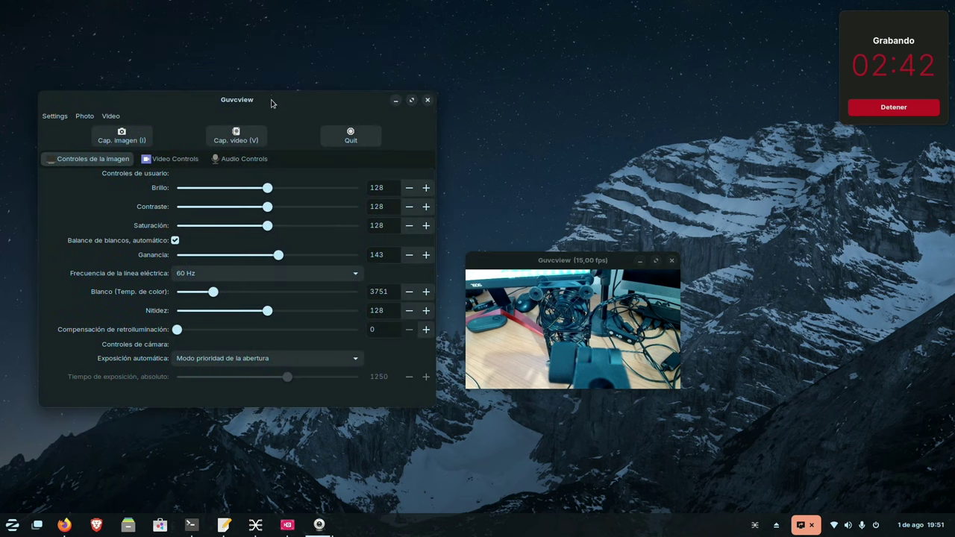
click(395, 101)
mouse_move(320, 532)
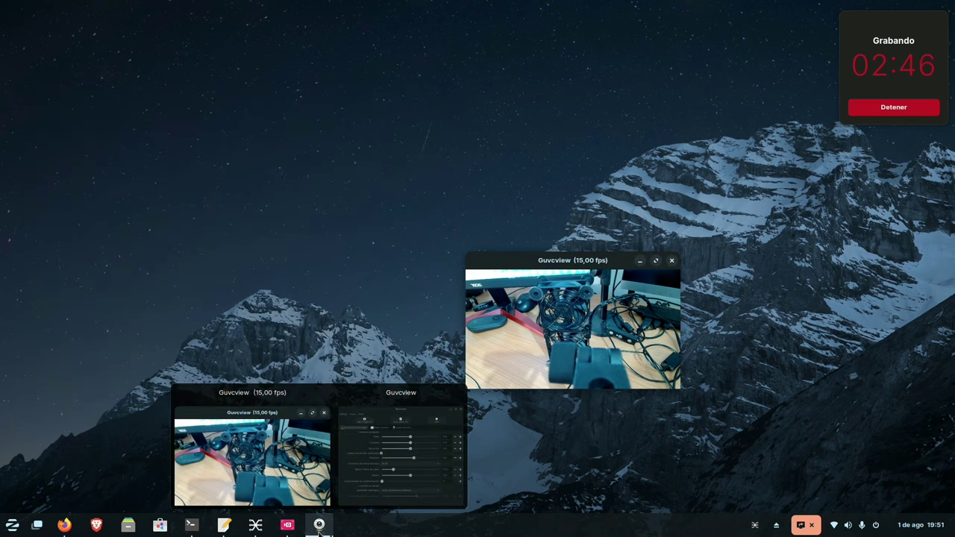
click(379, 481)
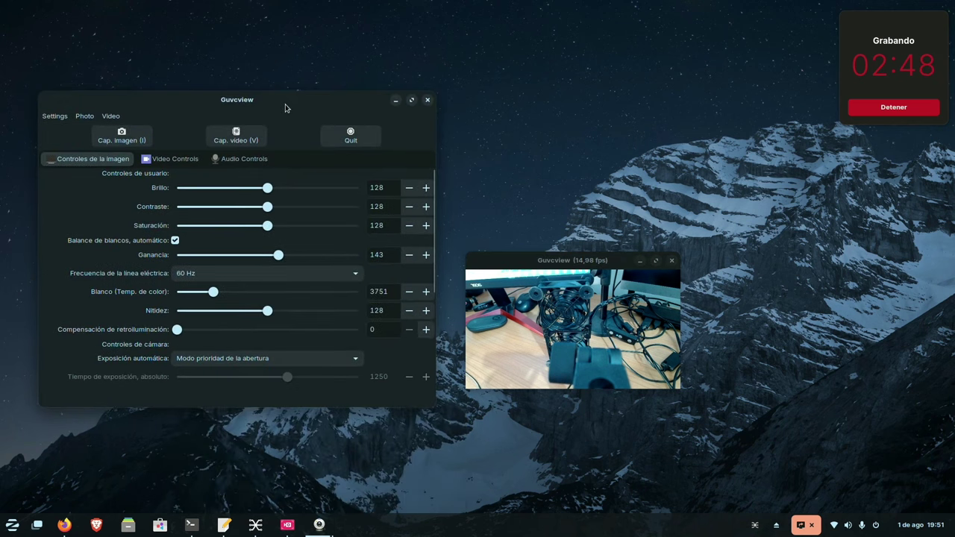
drag(286, 108, 290, 73)
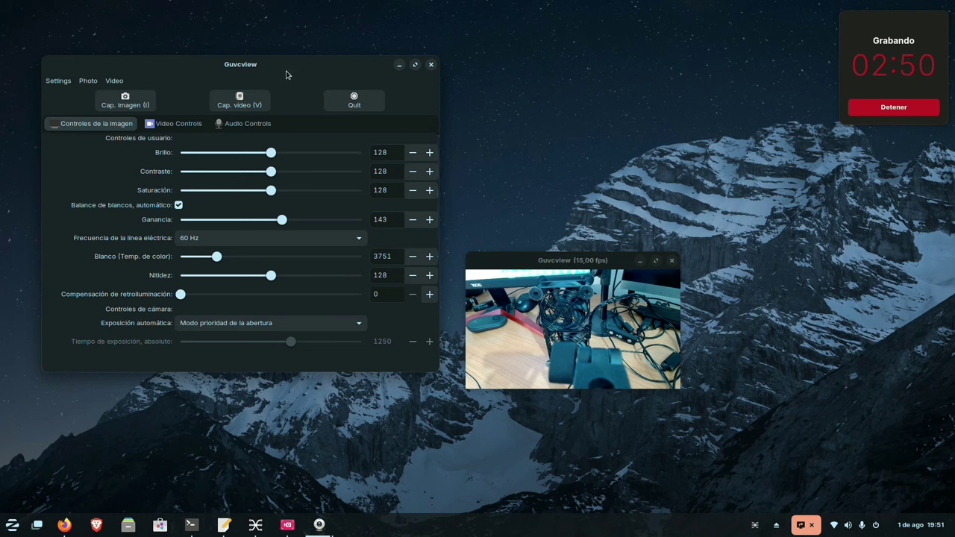
Review Guvcview's video settings and the list of available camera resolutions without choosing a different one
click(176, 125)
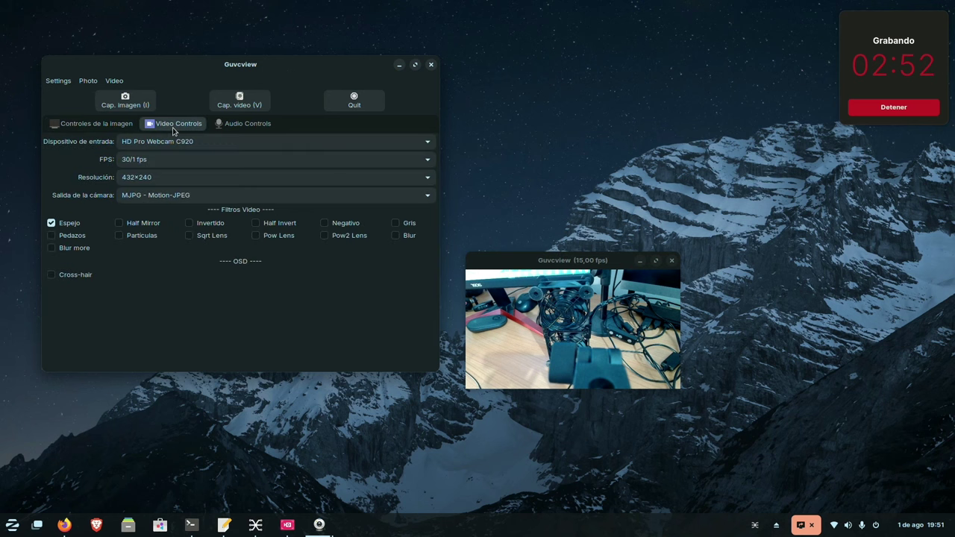
click(238, 128)
click(184, 125)
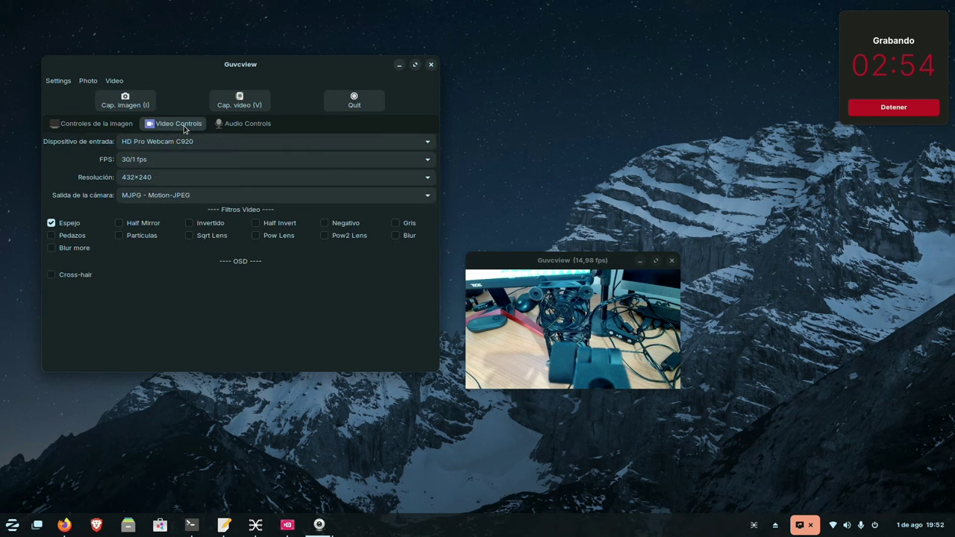
click(179, 179)
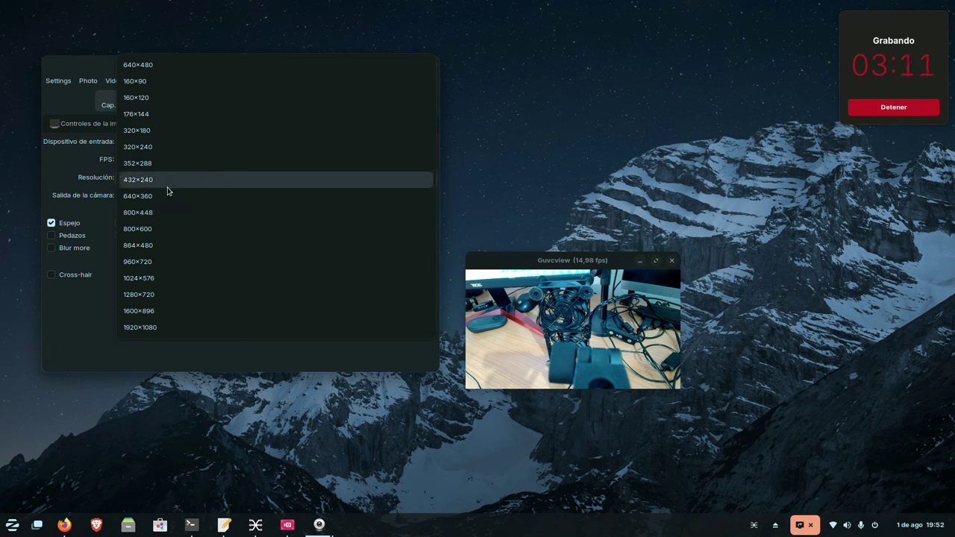
click(69, 345)
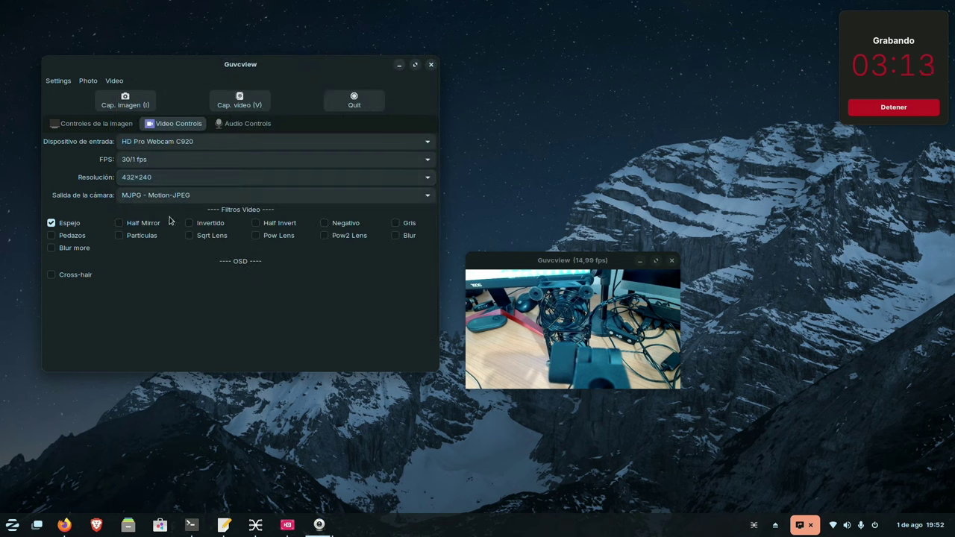
Toggle video filters such as Espejo, Pedazos, Blur more and Invertido, restoring each one after previewing its effect
click(70, 225)
click(70, 226)
click(78, 238)
click(76, 237)
click(72, 249)
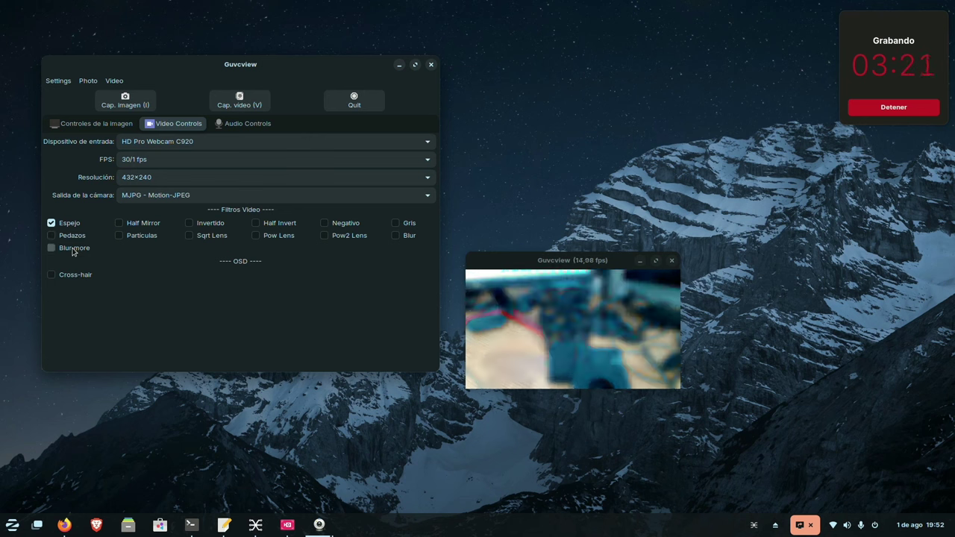
click(72, 249)
click(210, 223)
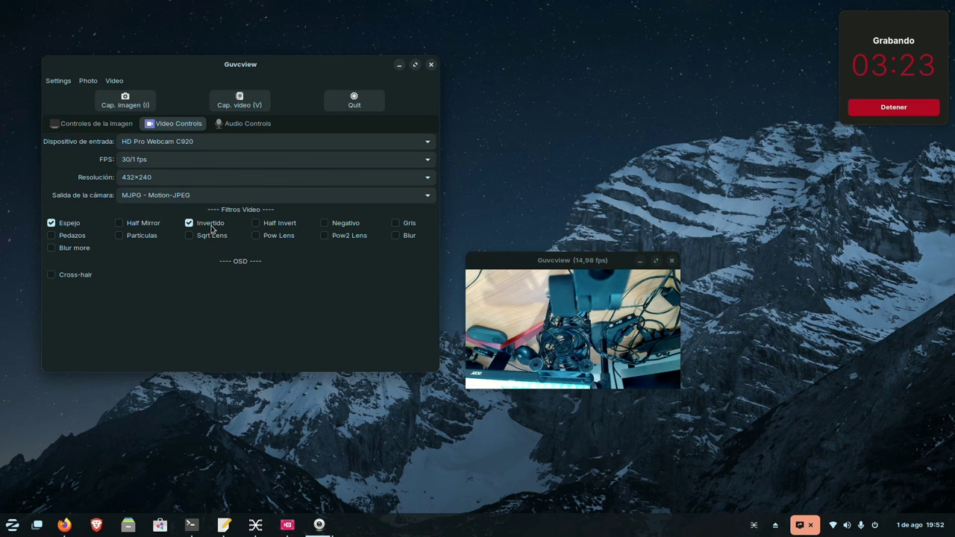
click(210, 226)
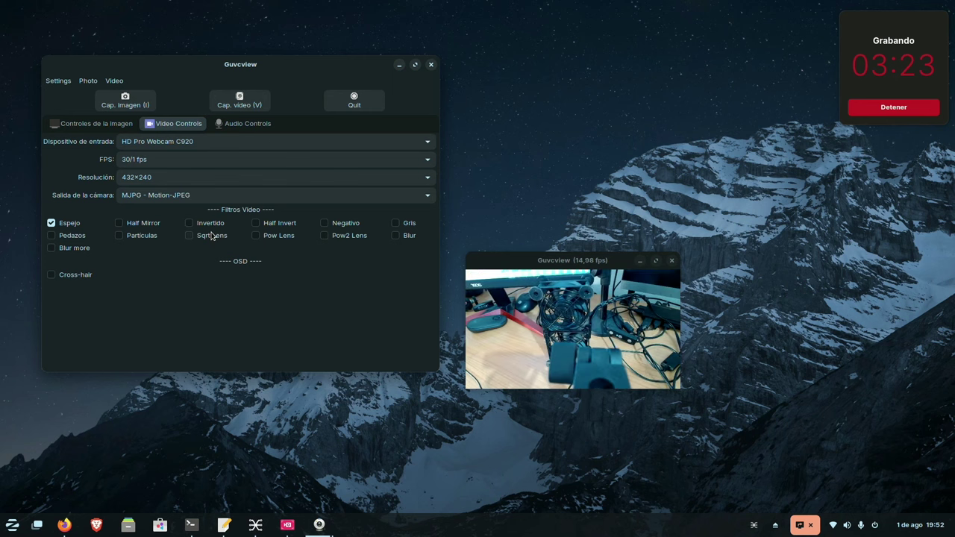
click(156, 231)
click(156, 231)
Set the power line frequency to 50 Hz in the camera's image controls
click(94, 123)
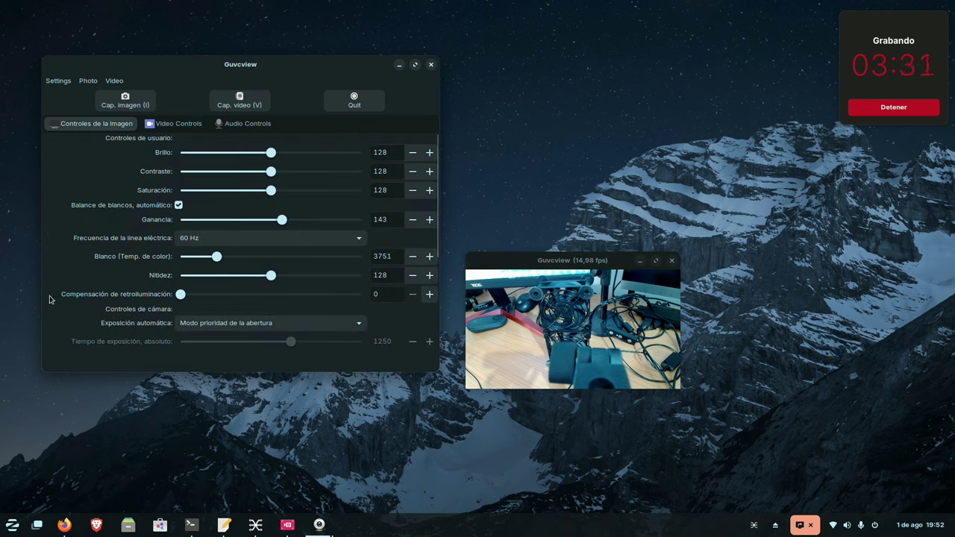
click(252, 247)
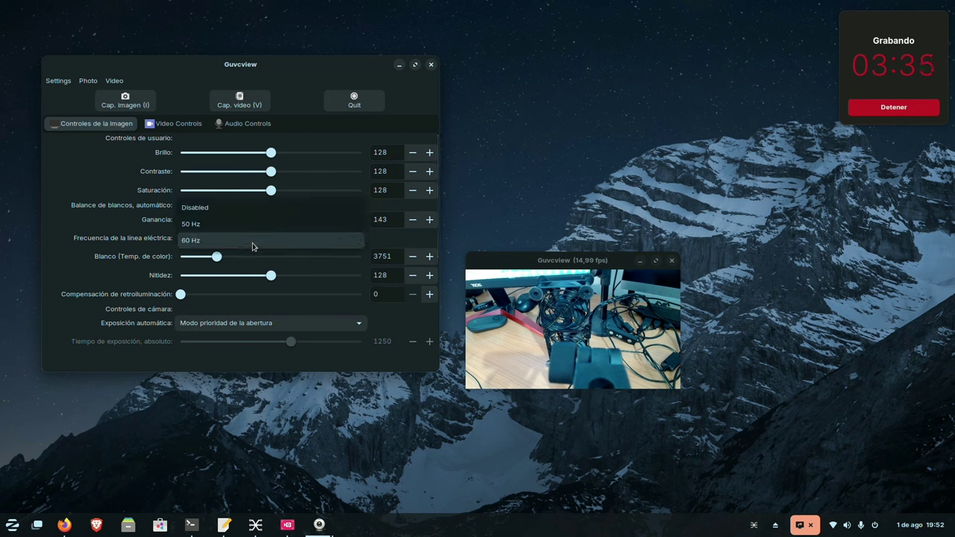
click(257, 233)
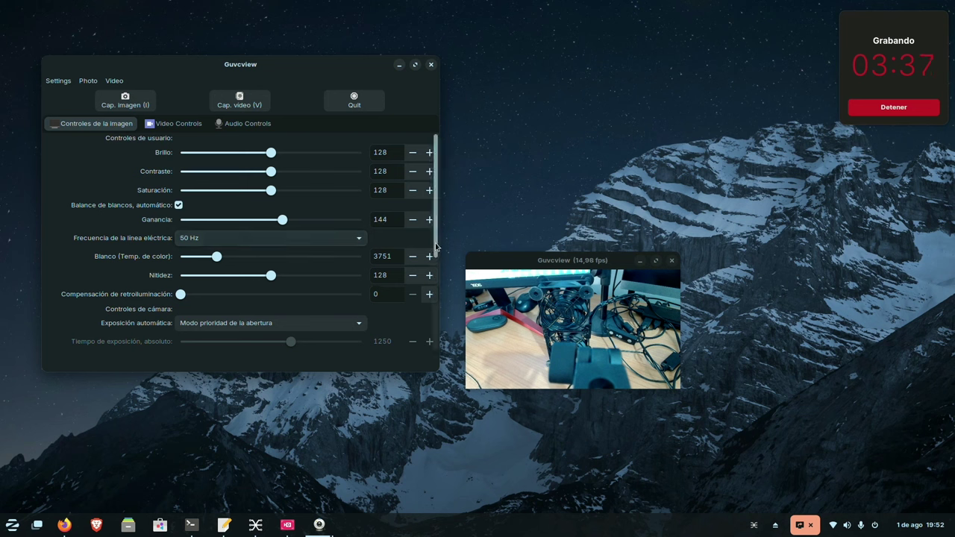
Try the camera's absolute zoom at 170 and return it to 100
click(435, 328)
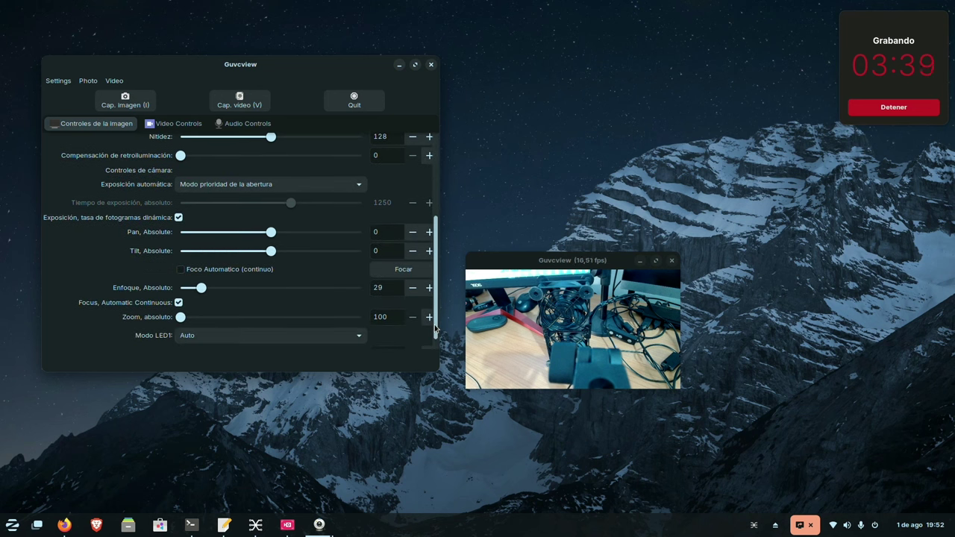
drag(435, 328, 435, 341)
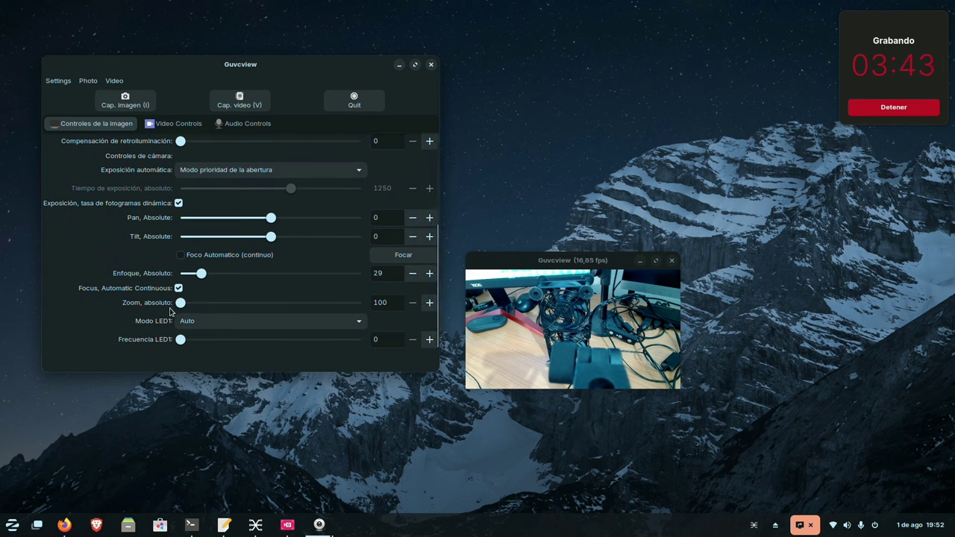
mouse_move(180, 303)
mouse_down()
mouse_move(224, 304)
mouse_move(182, 312)
mouse_up()
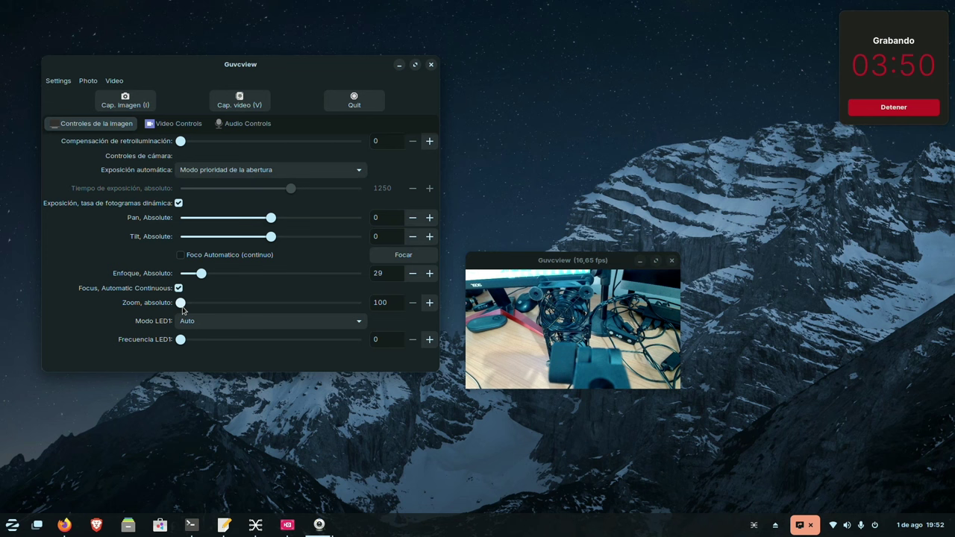
drag(182, 303, 212, 315)
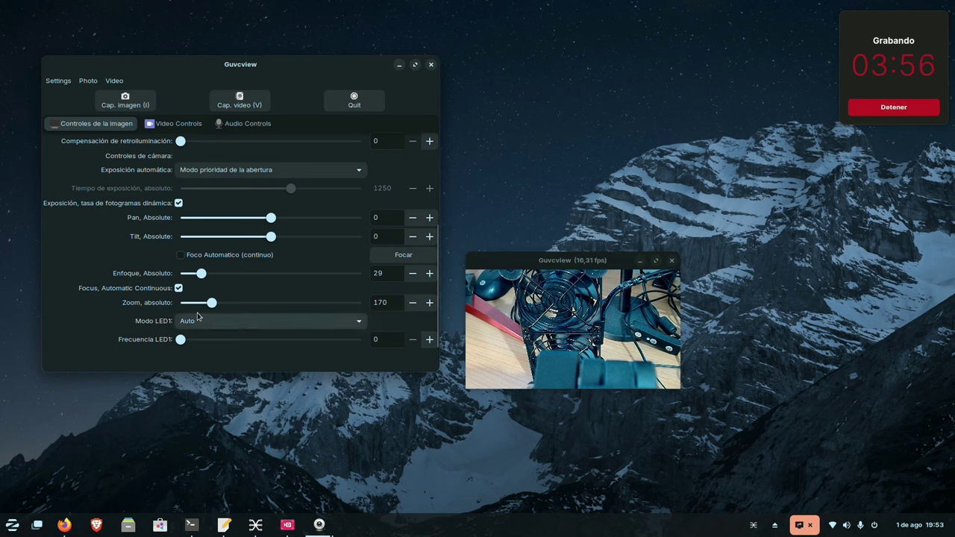
drag(212, 306, 150, 306)
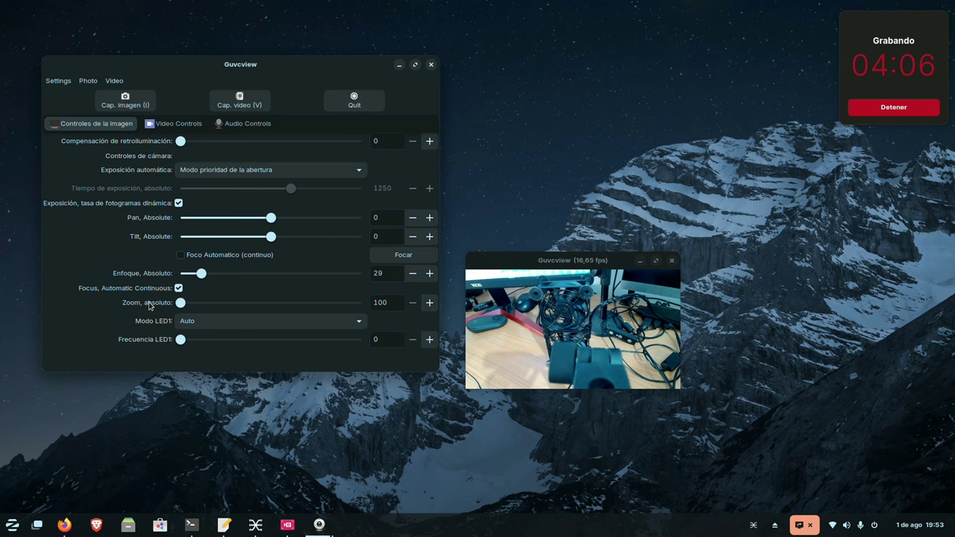
Move the camera preview window farther from the controls window and quit Guvcview
drag(560, 260, 634, 216)
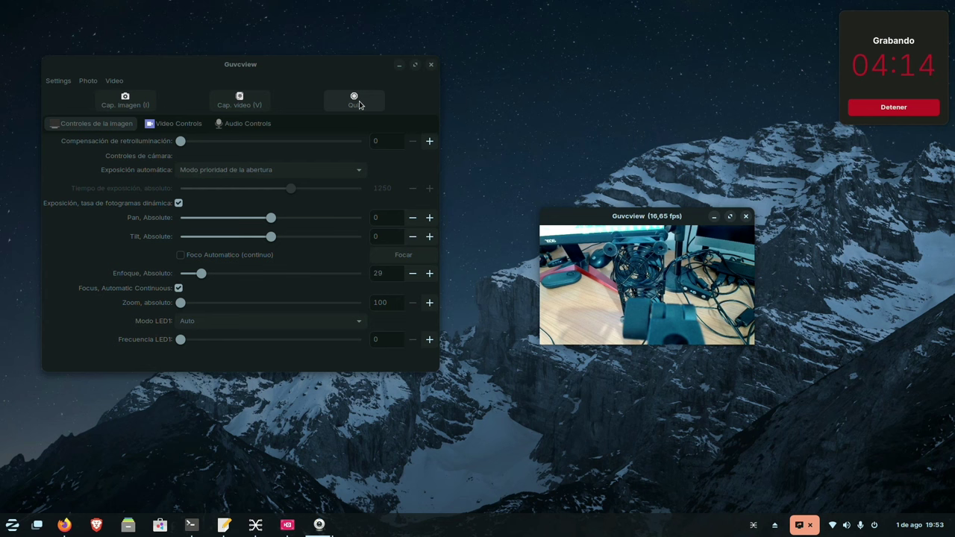
click(356, 103)
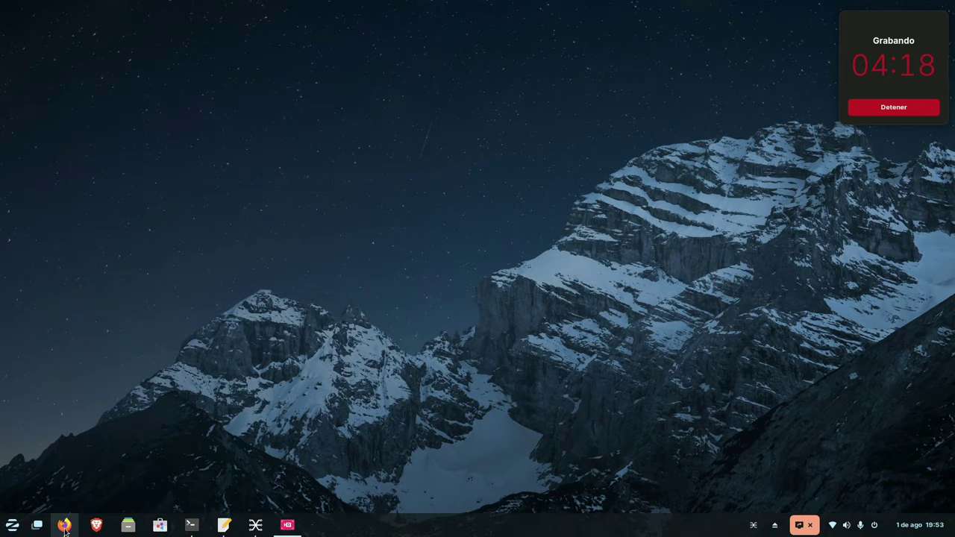
Switch to Firefox and find the comment with the ffmpeg and ffplay commands under the Zorin OS 17.1 Mac mini video on YouTube
click(64, 527)
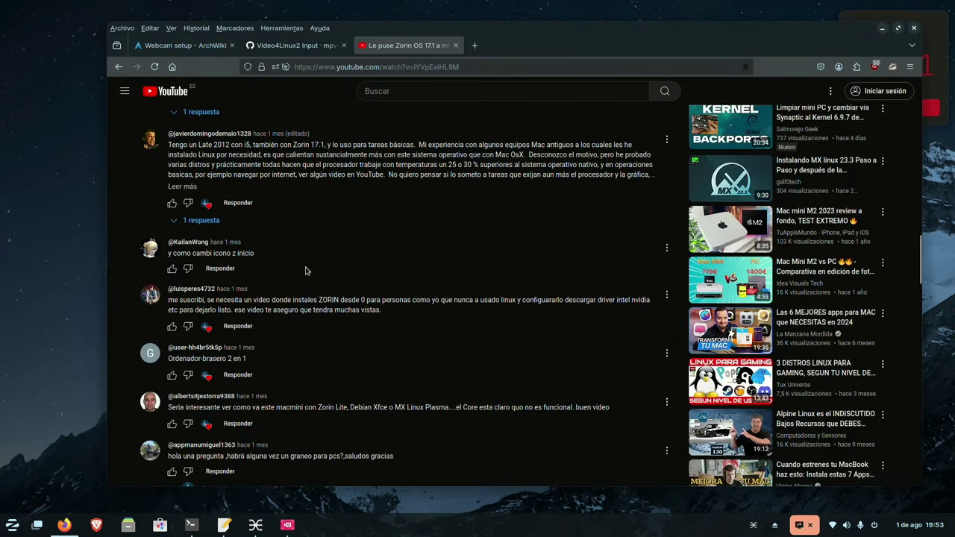
scroll(305, 270, up, 10)
scroll(254, 474, down, 2)
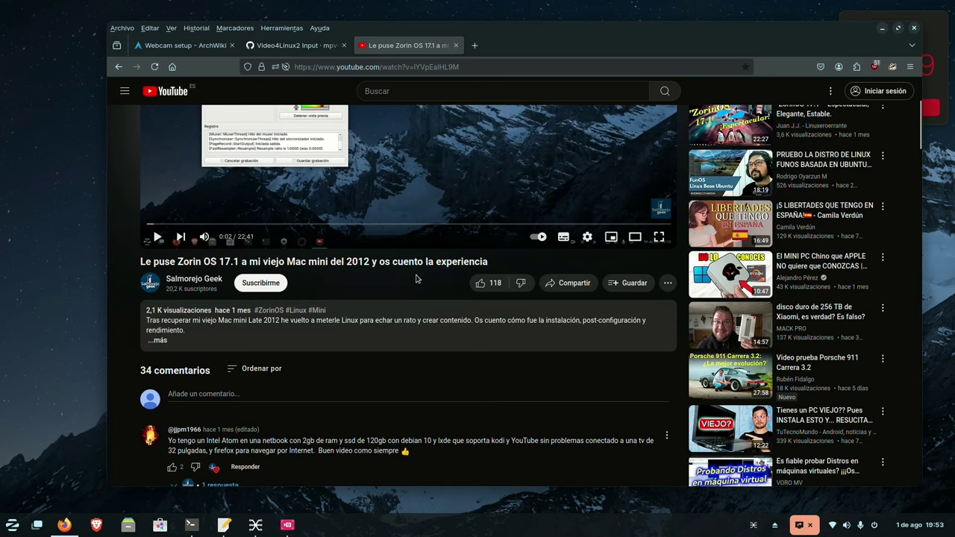
scroll(396, 310, down, 10)
scroll(392, 312, down, 15)
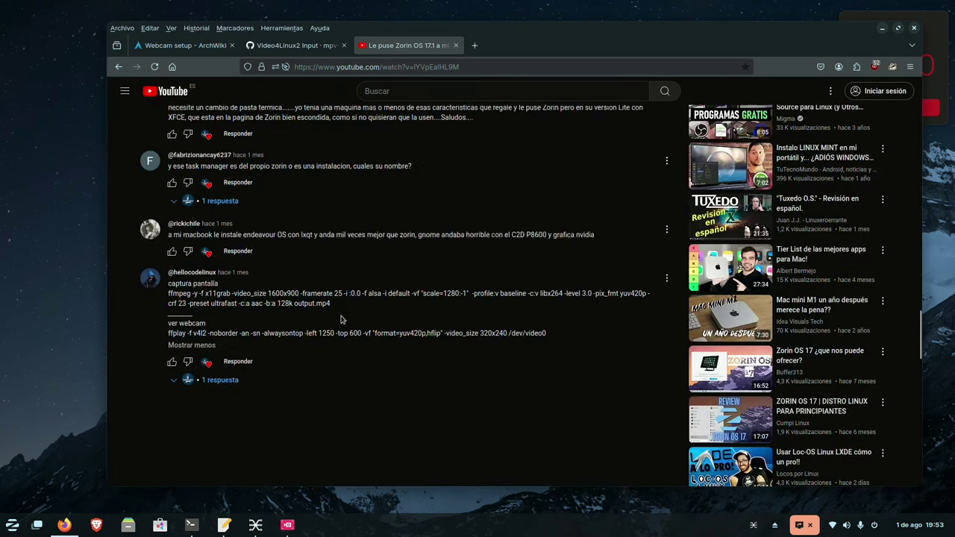
scroll(341, 320, up, 2)
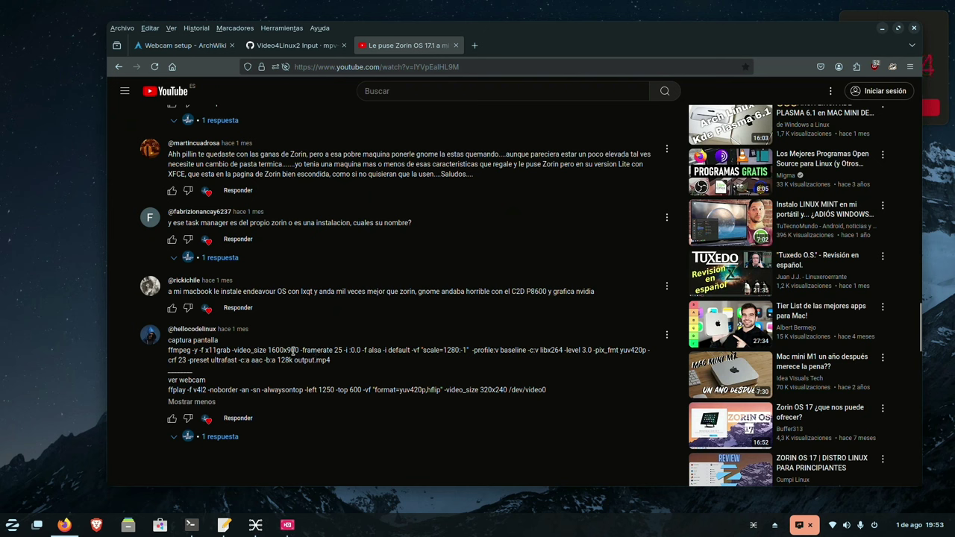
Highlight the comment's ffmpeg screen capture command and its ffplay webcam command for reading
drag(343, 363, 169, 350)
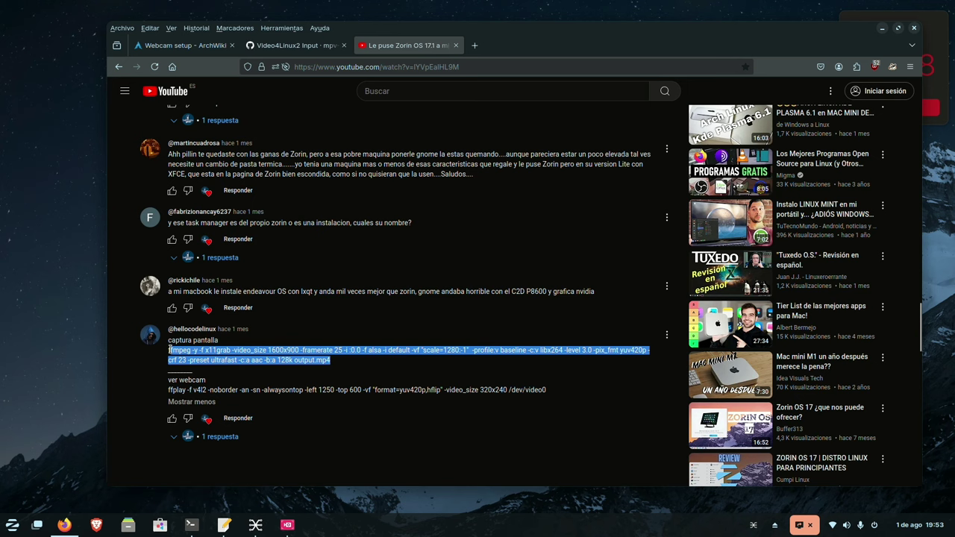
click(335, 368)
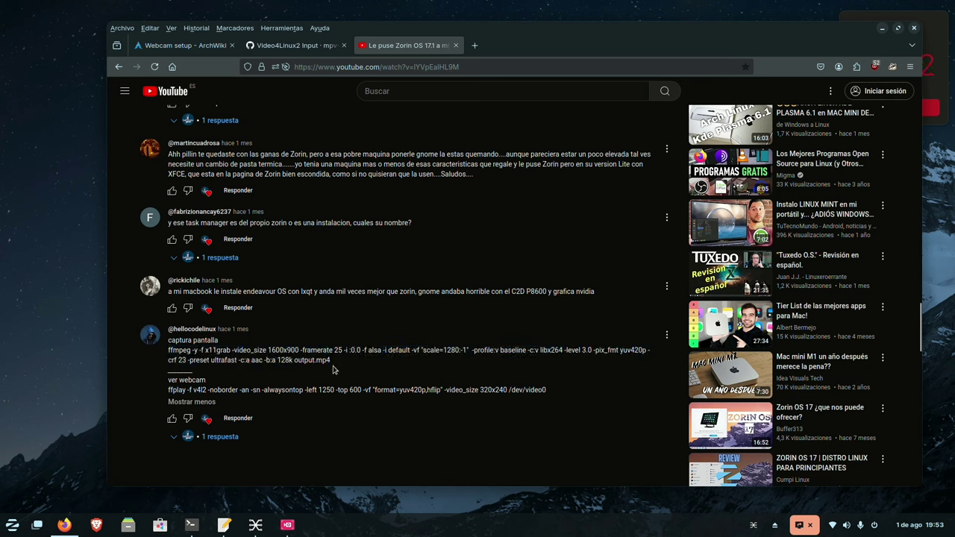
drag(335, 368, 166, 352)
click(177, 354)
drag(373, 362, 170, 329)
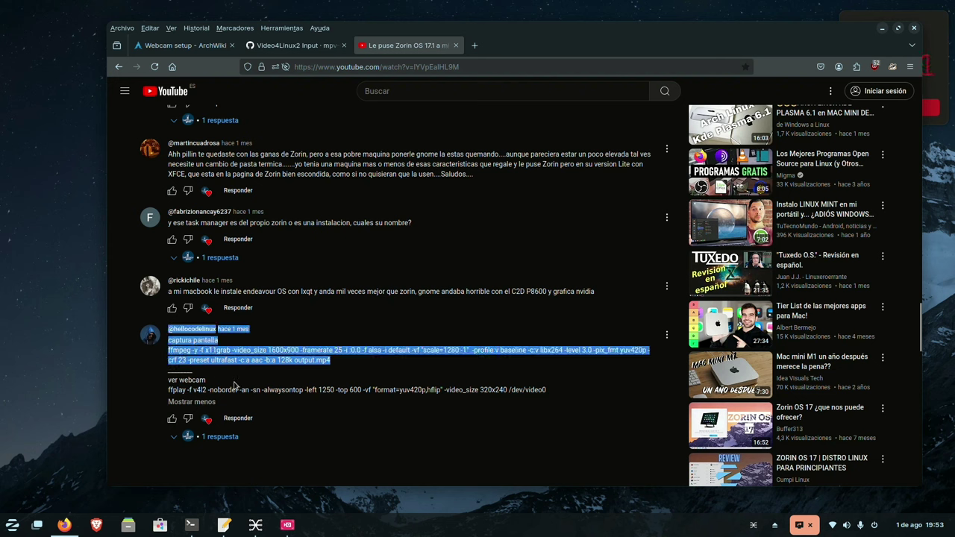
click(231, 383)
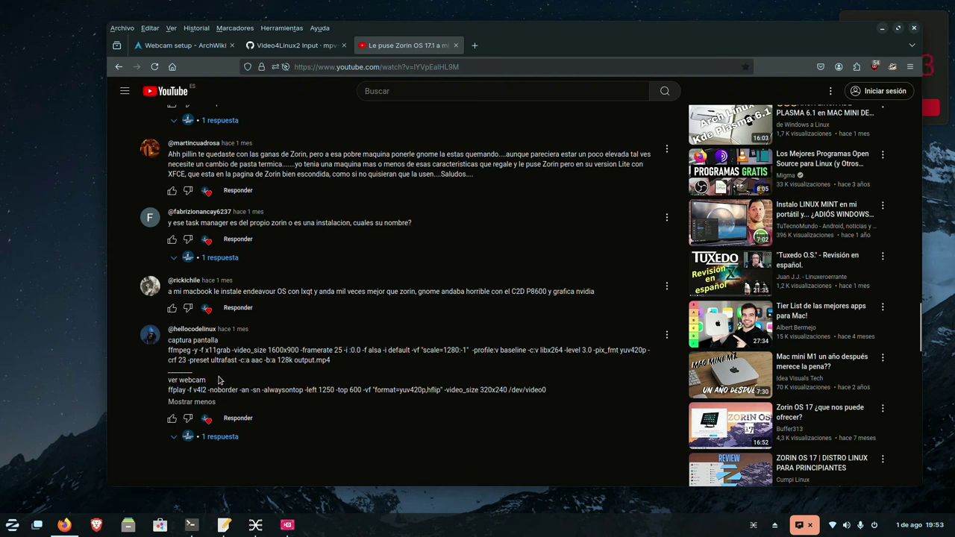
drag(557, 390, 163, 394)
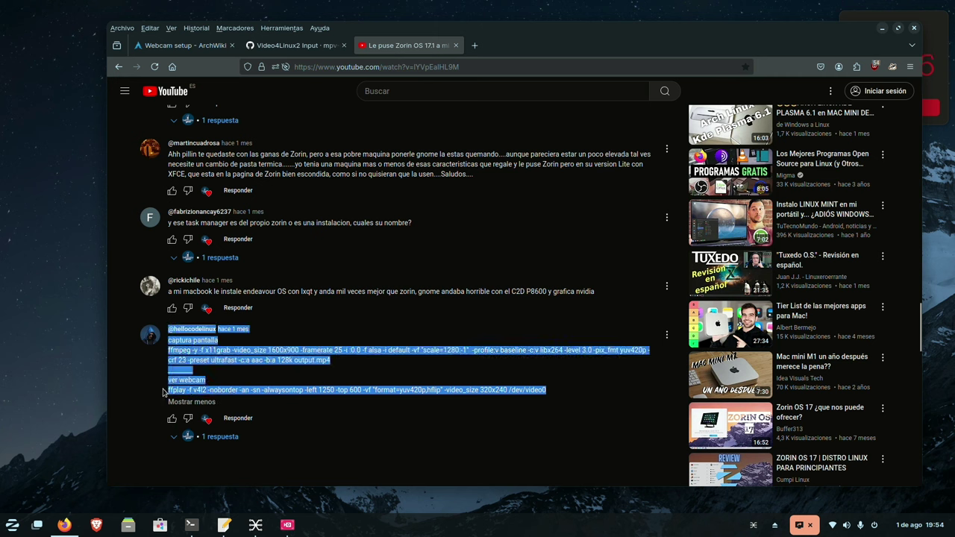
Highlight only the ffplay webcam command in the comment and minimize the browser
click(326, 419)
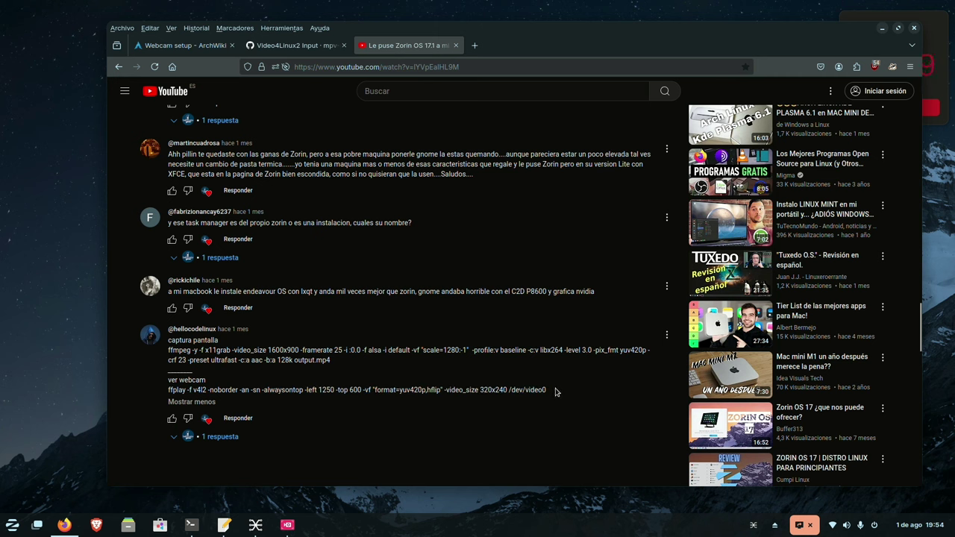
drag(557, 392, 216, 390)
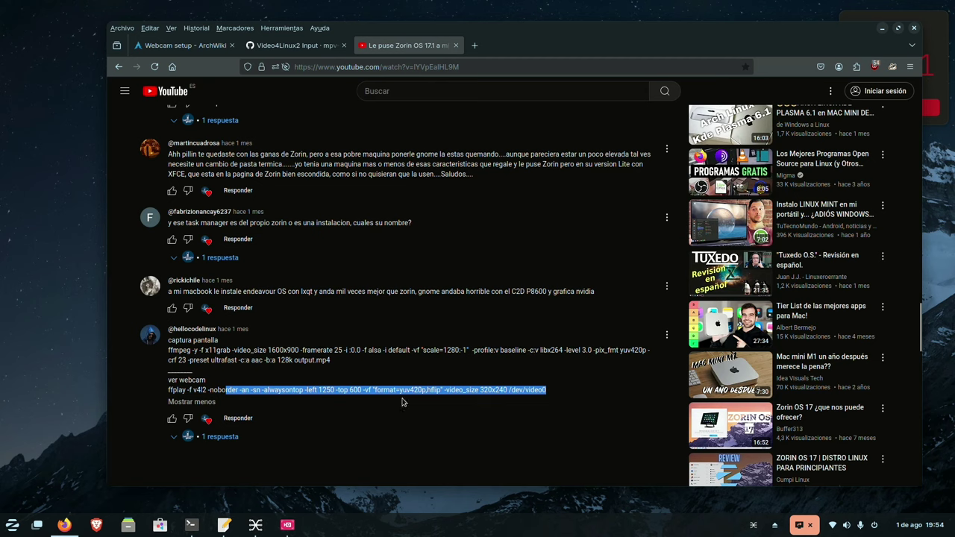
click(882, 27)
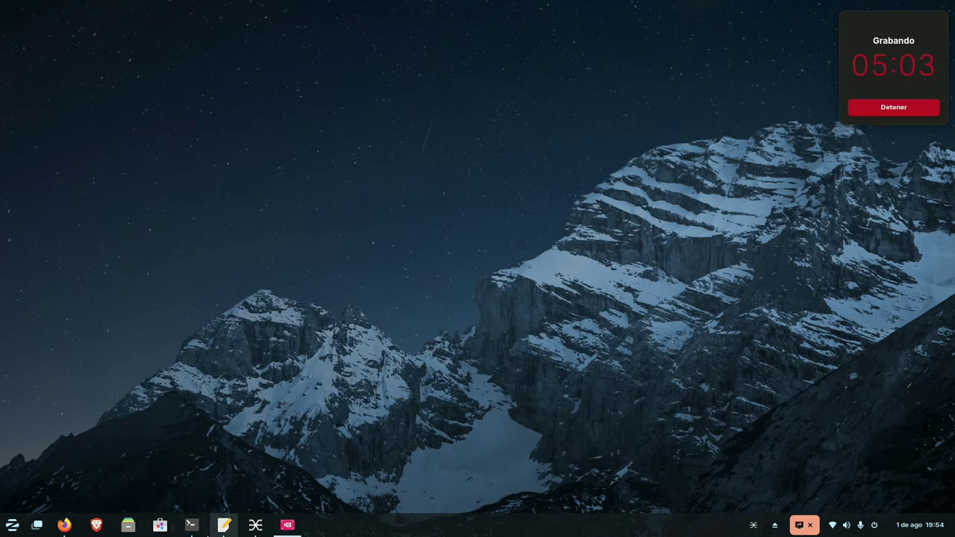
Switch to the text editor with captura pantalla y cam.txt and highlight its 640x360 mpv command and its 320x240 ffplay command
click(224, 526)
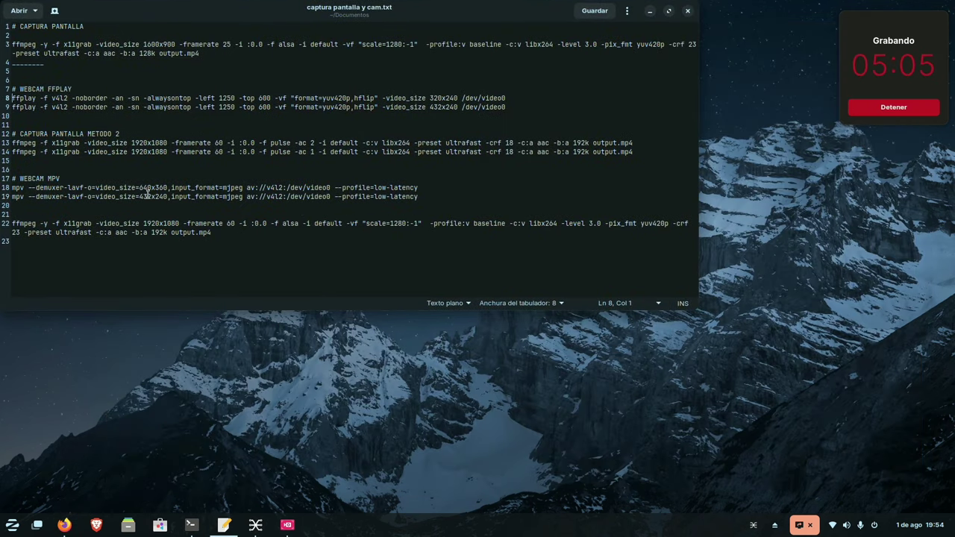
drag(425, 187, 6, 187)
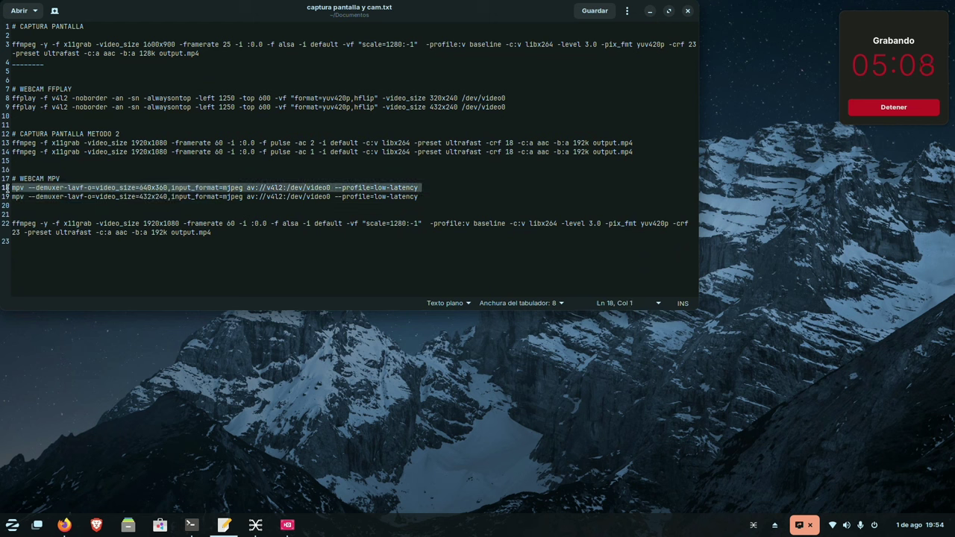
click(47, 161)
drag(511, 98, 11, 97)
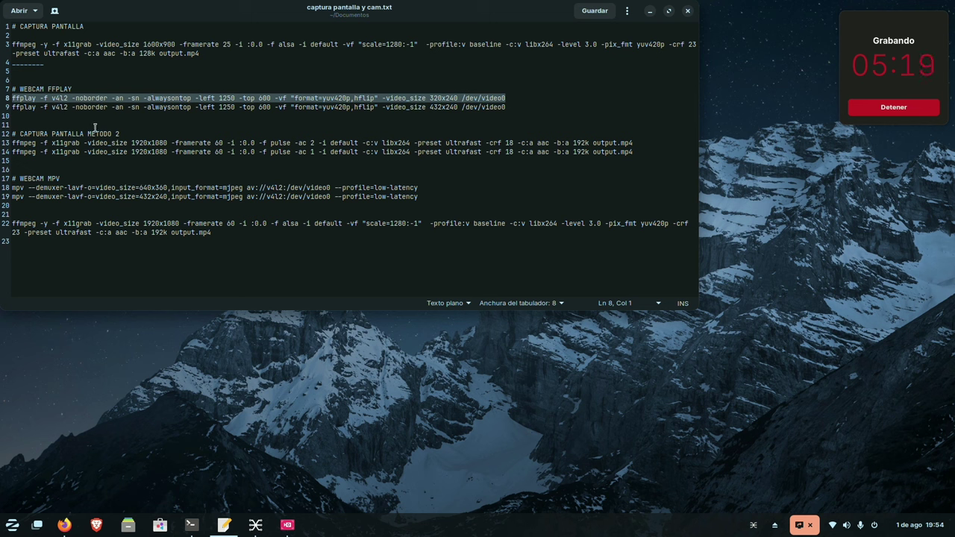
Highlight the left 1250 and top 600 position options and the video sizes 320x240 and 432x240 in the ffplay commands
click(169, 117)
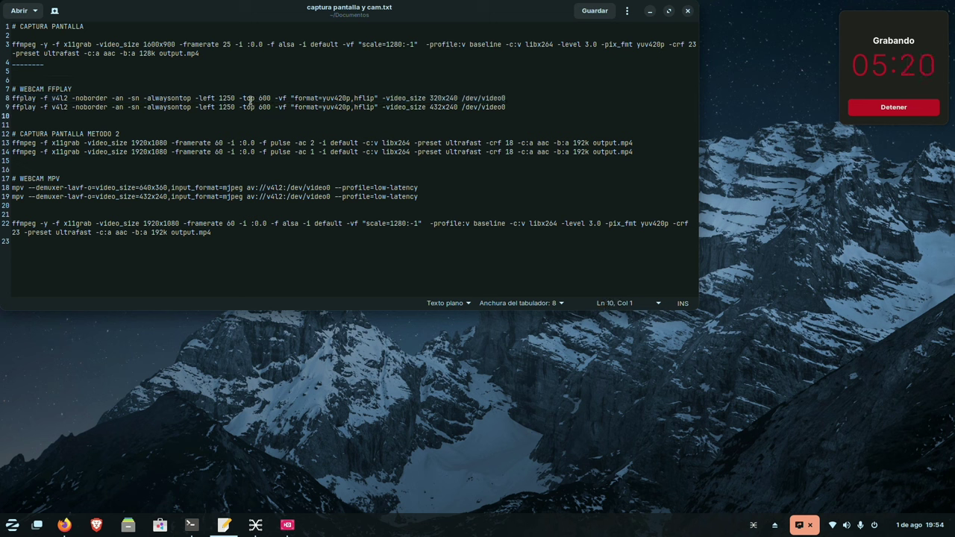
drag(277, 99, 214, 101)
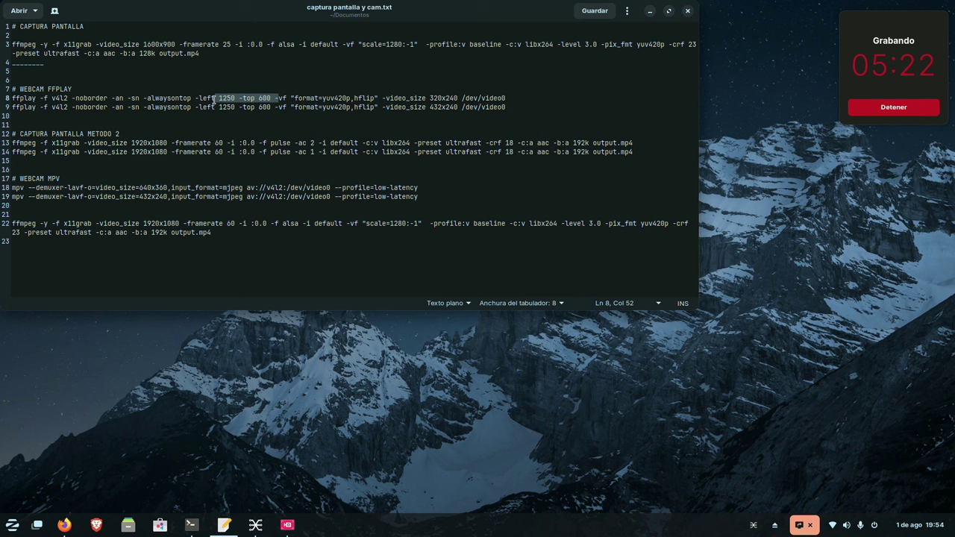
click(316, 115)
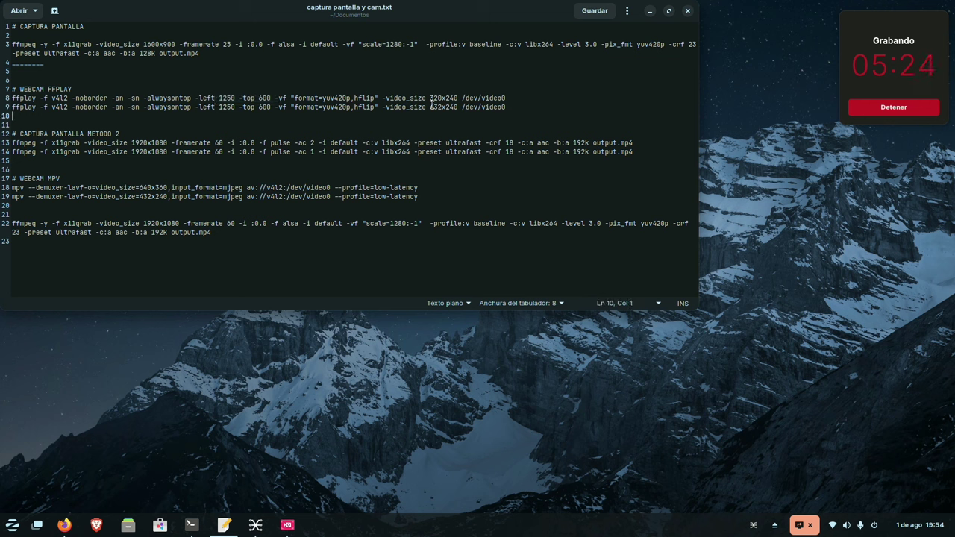
drag(460, 99, 388, 102)
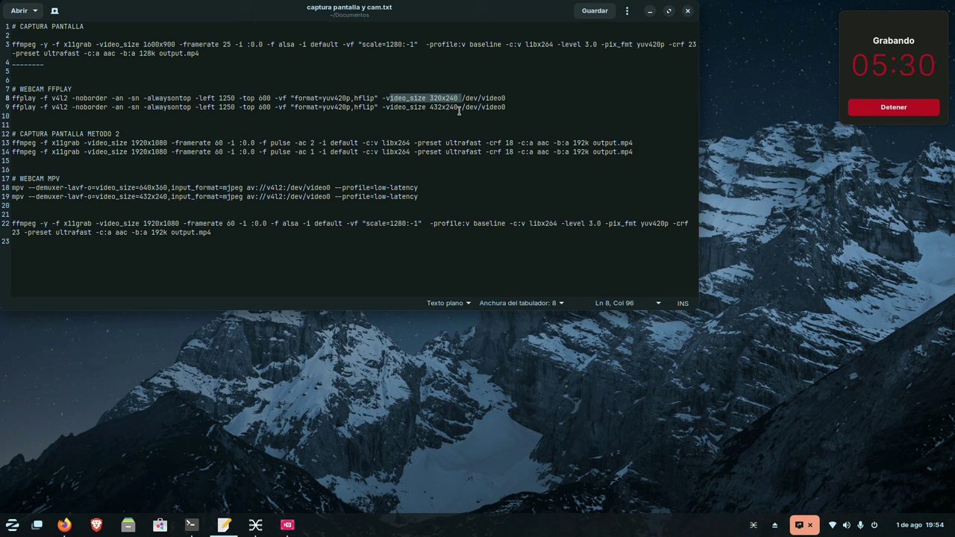
click(445, 124)
drag(524, 111, 430, 109)
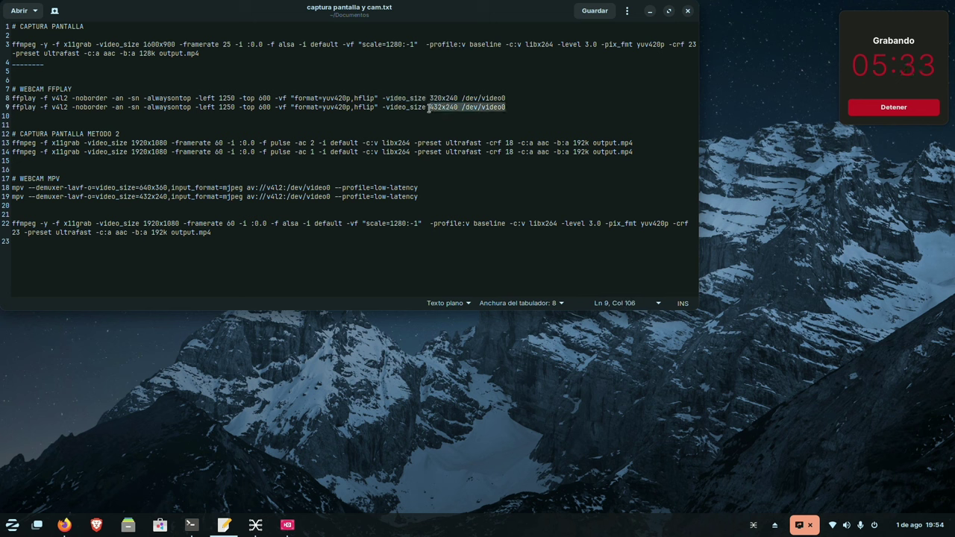
click(472, 110)
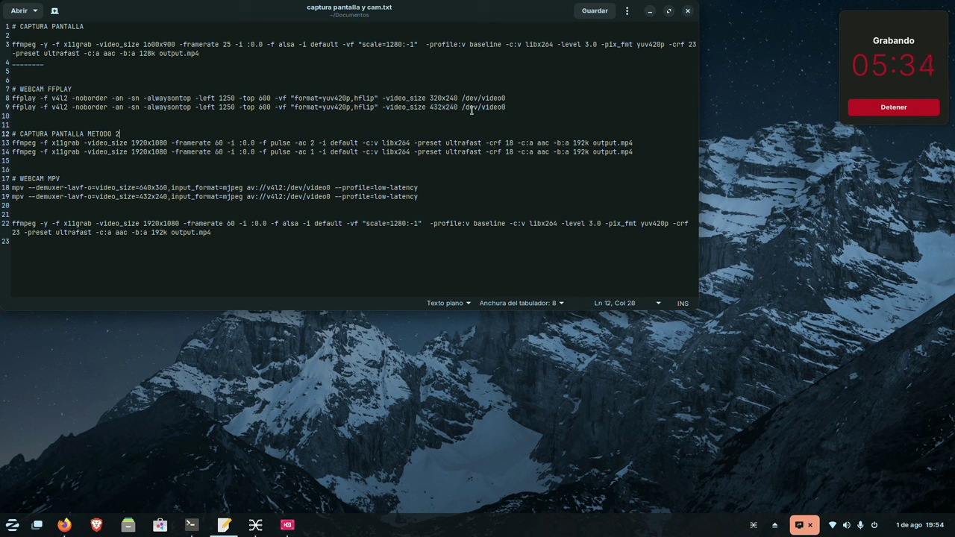
Copy the 320x240 ffplay webcam command from the text file and minimize the text editor
double_click(478, 101)
drag(479, 101, 8, 98)
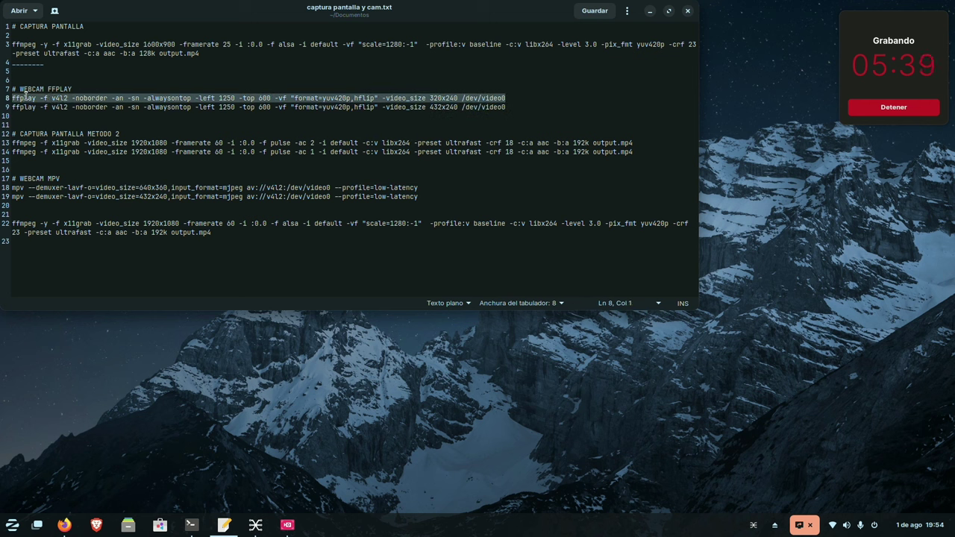
right_click(32, 102)
click(71, 160)
click(648, 11)
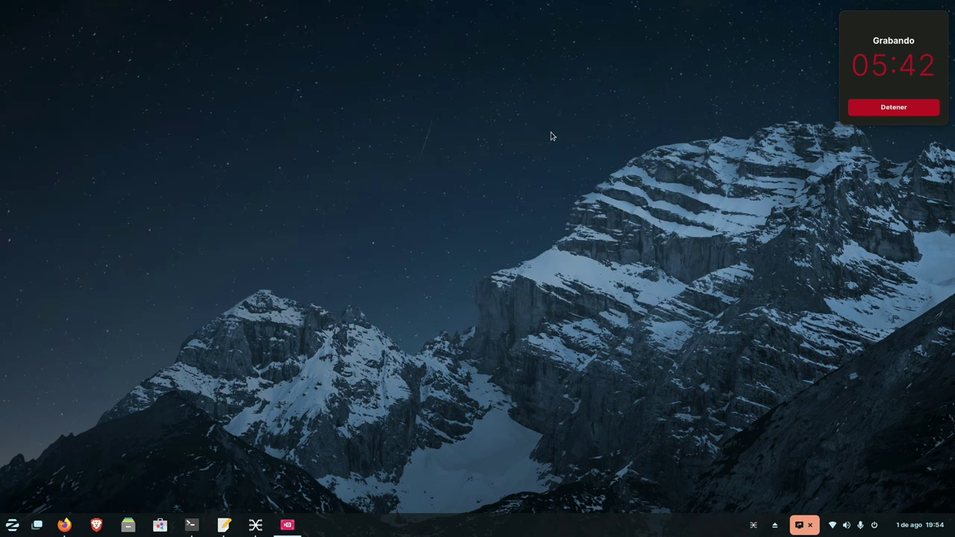
Switch to the terminal and run the copied ffplay command to view /dev/video0 at 320x240 in a borderless, always-on-top window
click(191, 525)
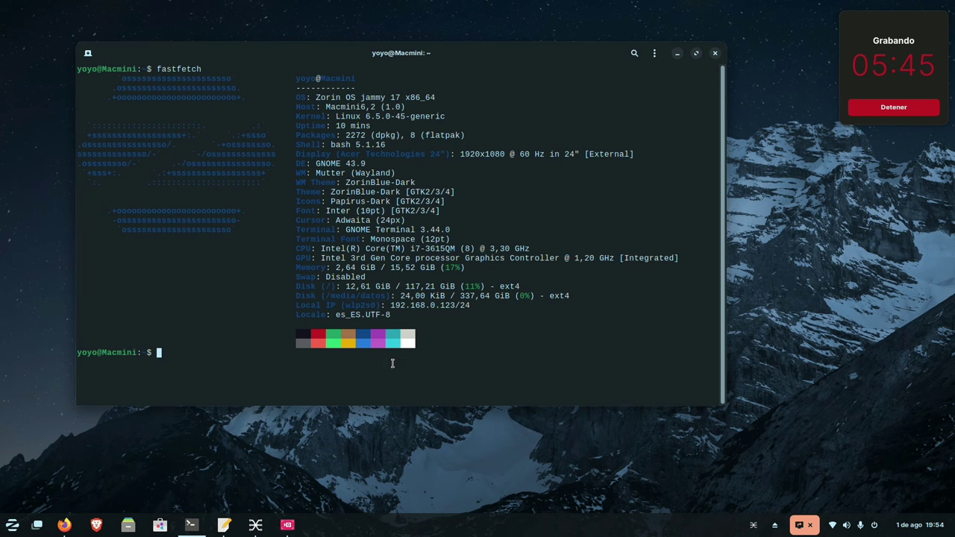
right_click(200, 366)
click(231, 393)
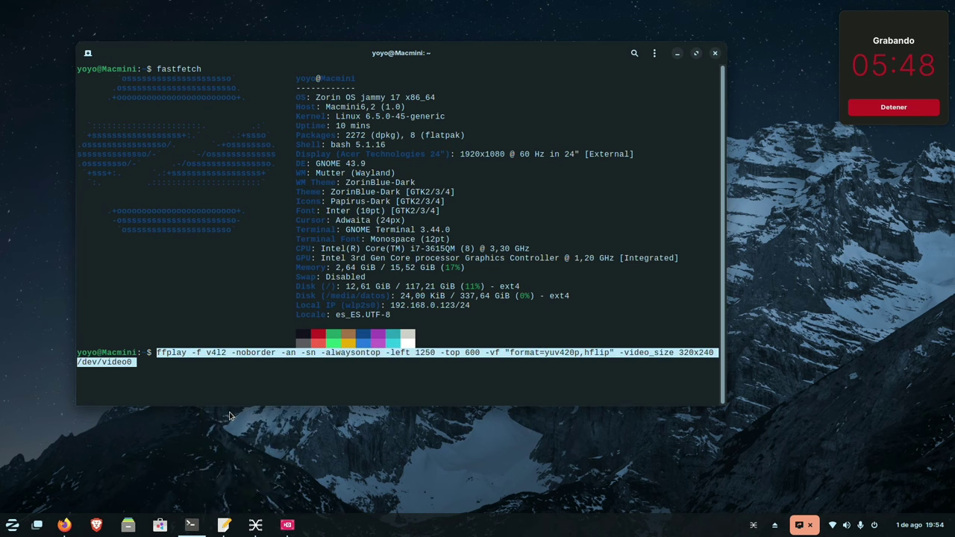
key(Return)
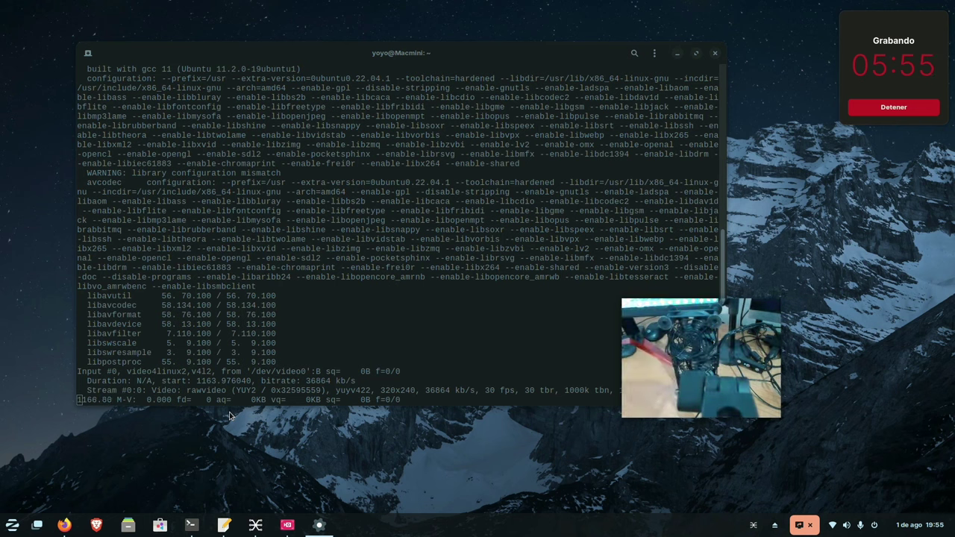
Bring the text file's window up twice and move it around the webcam preview to check the always-on-top behaviour, minimizing it each time
click(225, 527)
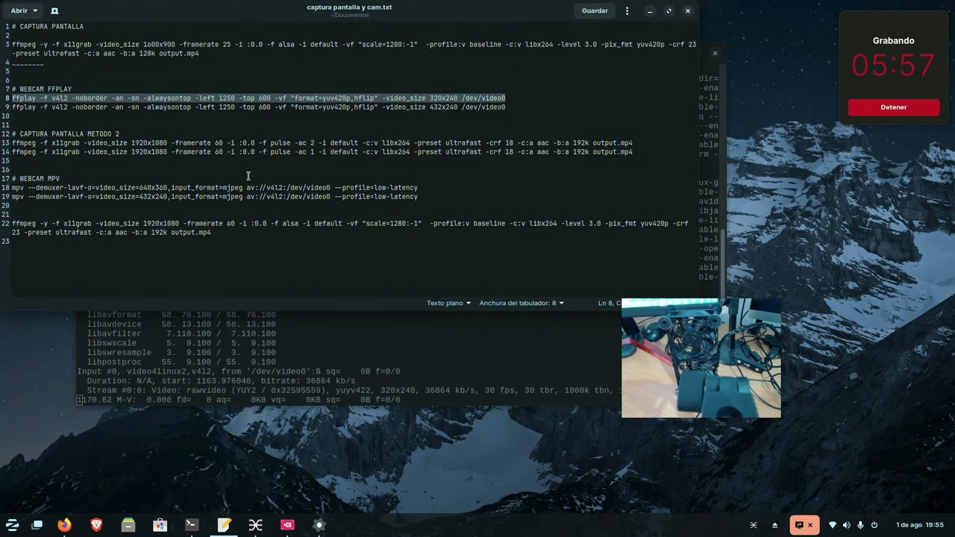
click(174, 124)
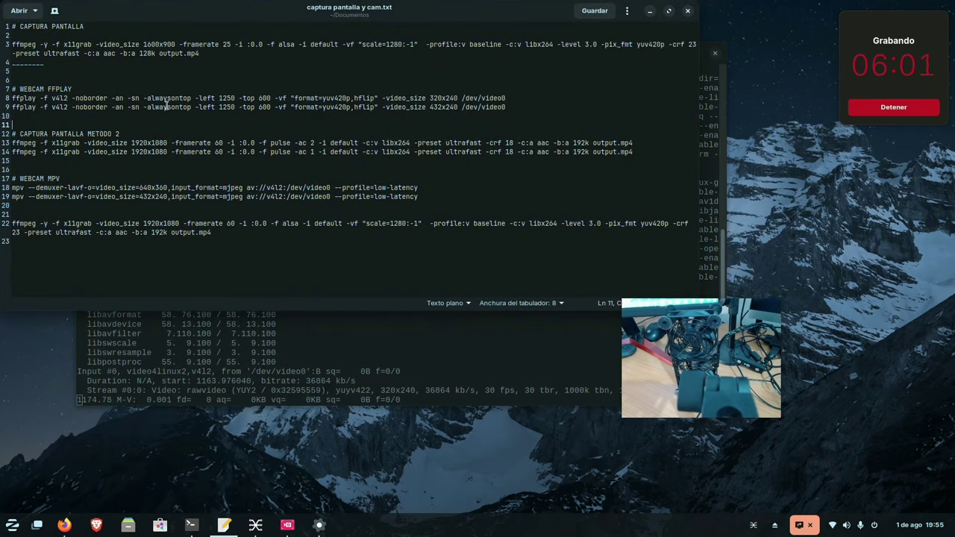
drag(590, 16, 522, 79)
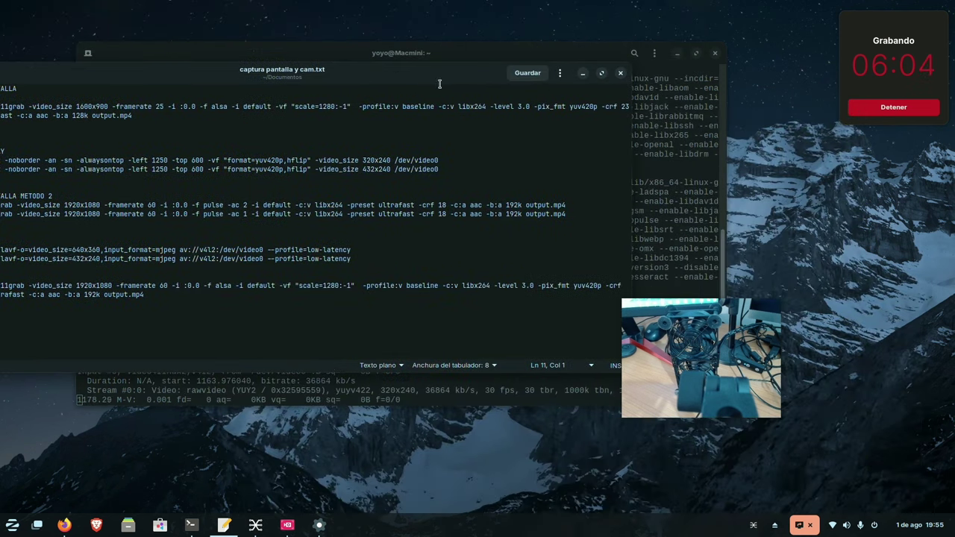
click(583, 74)
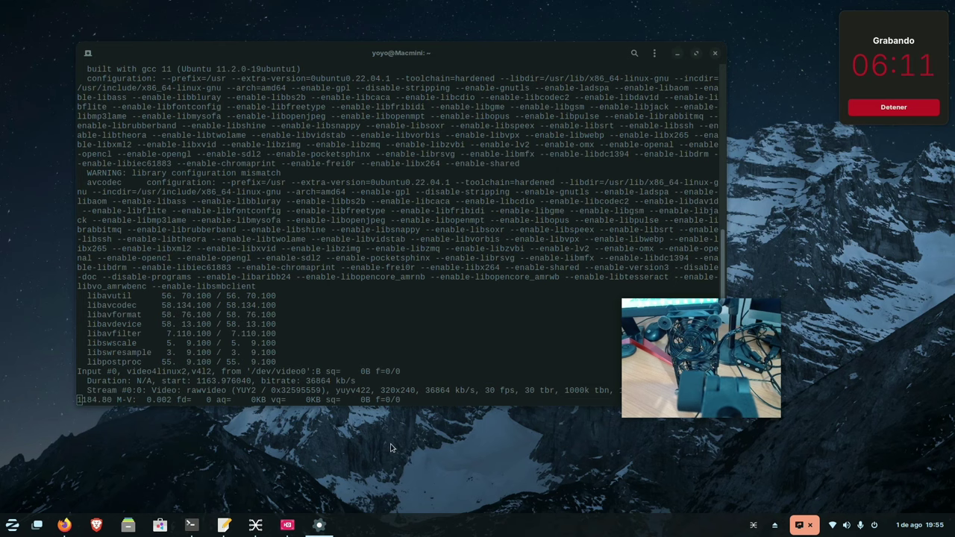
click(224, 525)
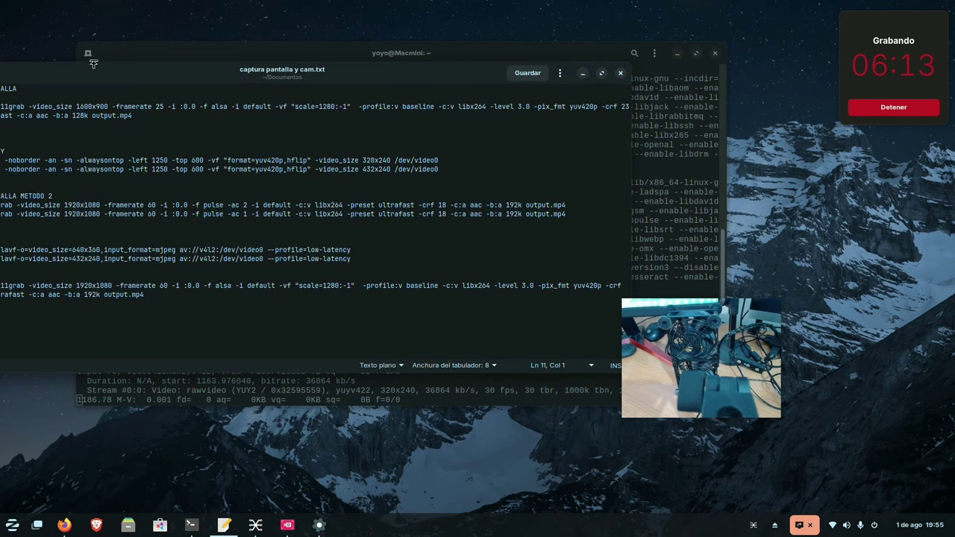
drag(96, 70, 269, 104)
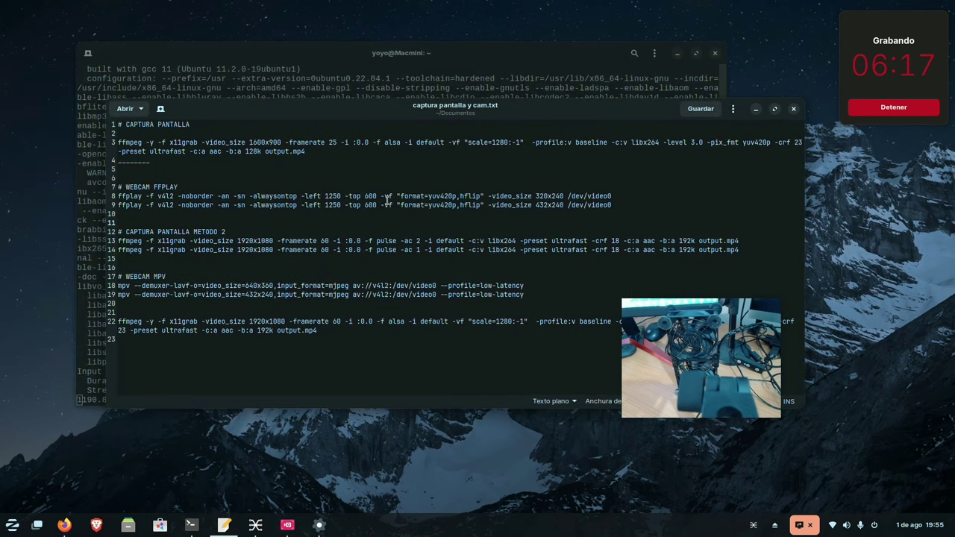
click(755, 110)
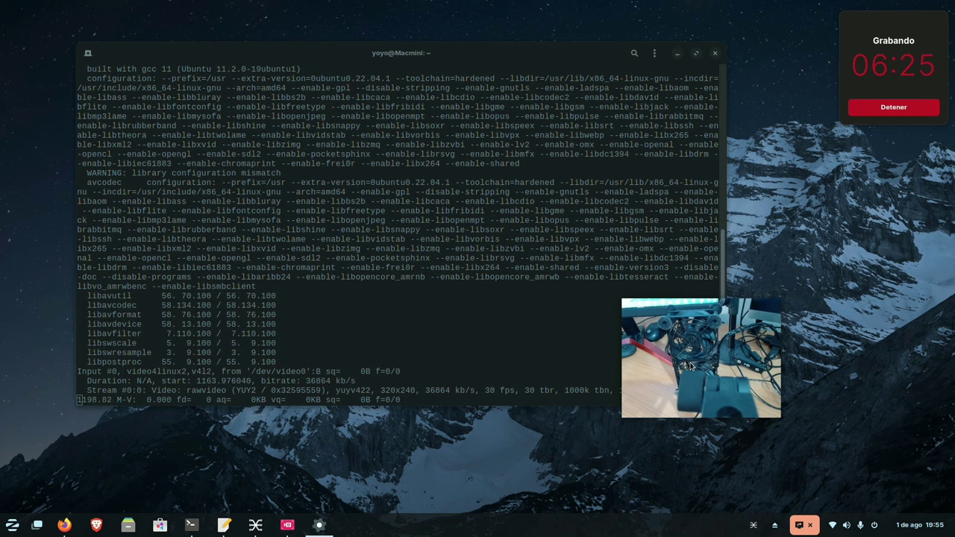
Bring up the overview of open windows, return to the webcam preview and move it to the desktop's lower-right corner
key(super)
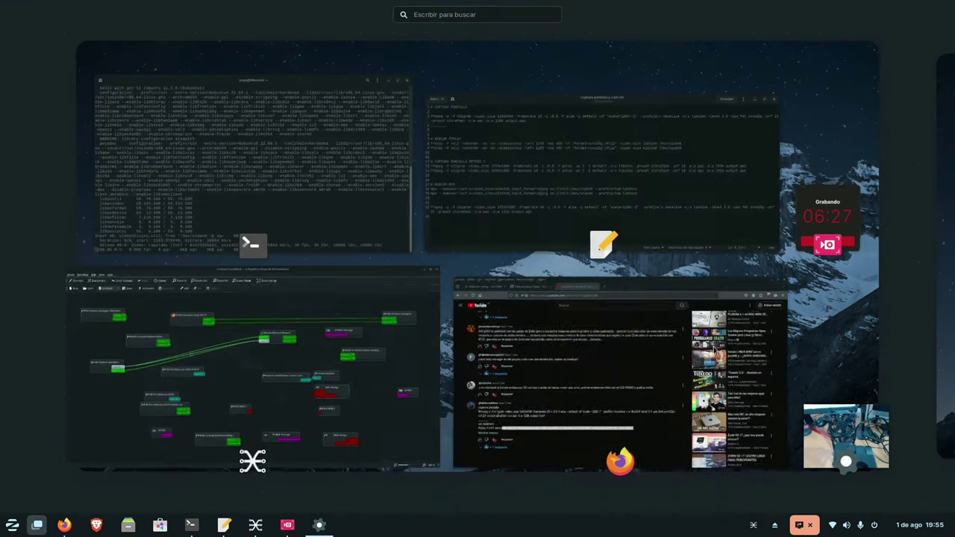
click(844, 343)
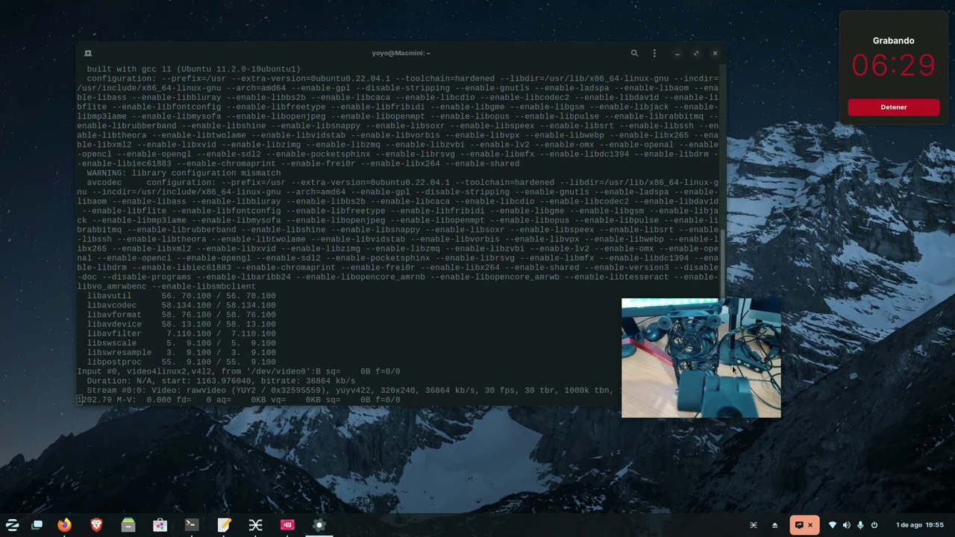
drag(710, 356, 860, 422)
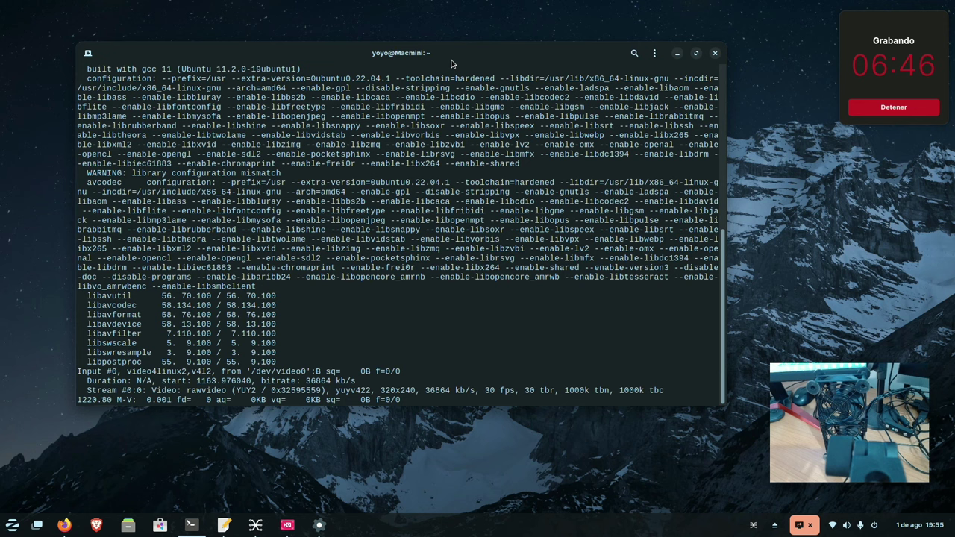
Minimize and restore the terminal while the webcam preview is running, and quit ffplay
click(675, 56)
click(191, 525)
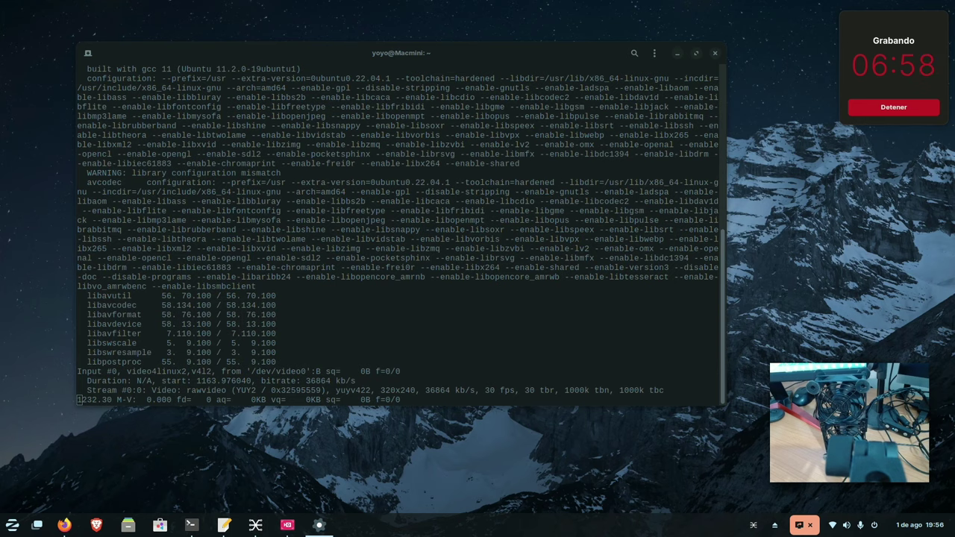
key(q)
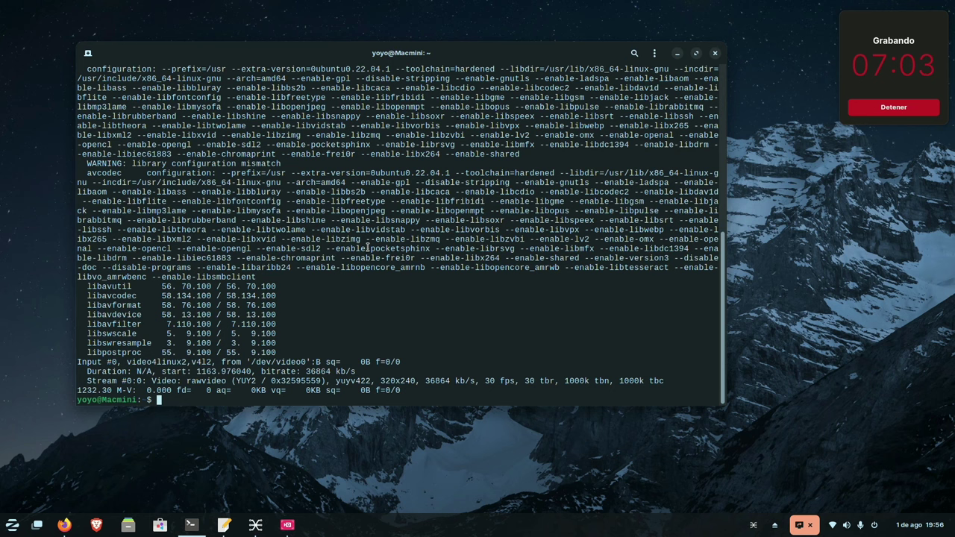
Switch to Firefox and review the xawtv, VLC and MPlayer sections of the ArchWiki Webcam setup page
click(76, 525)
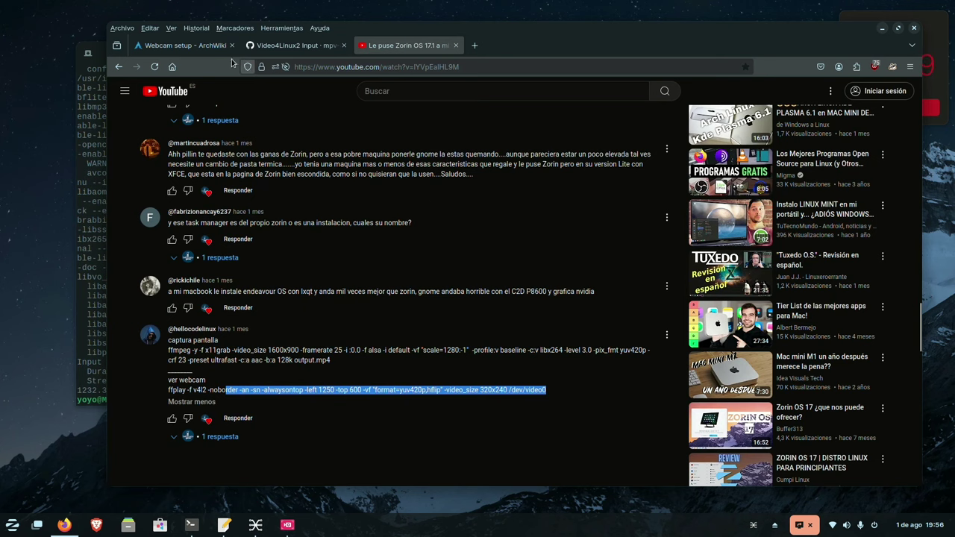
click(183, 46)
click(786, 372)
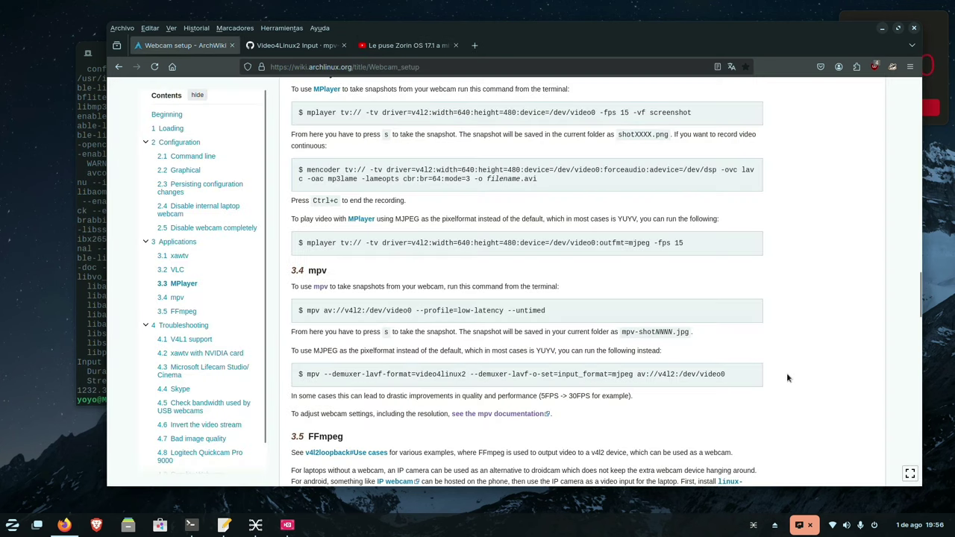
scroll(708, 379, up, 5)
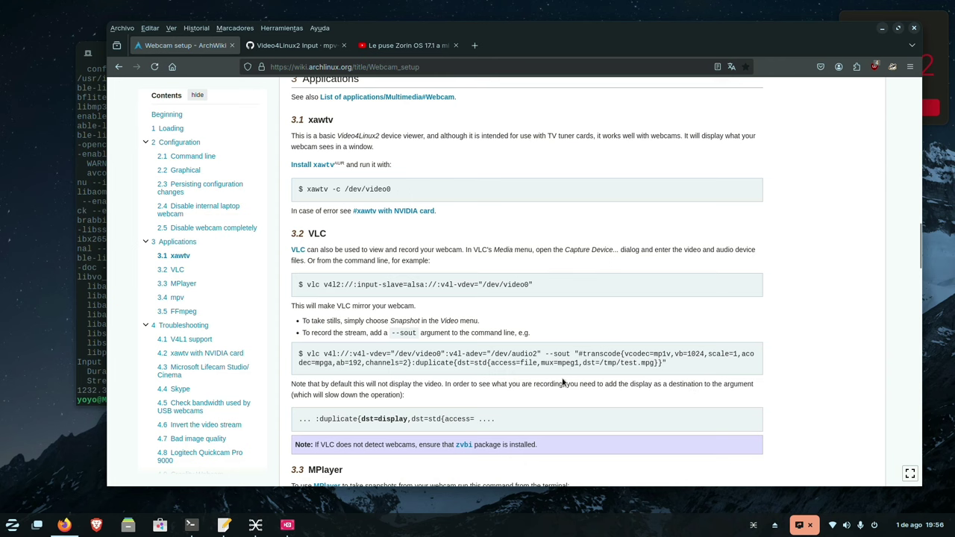
scroll(497, 340, down, 5)
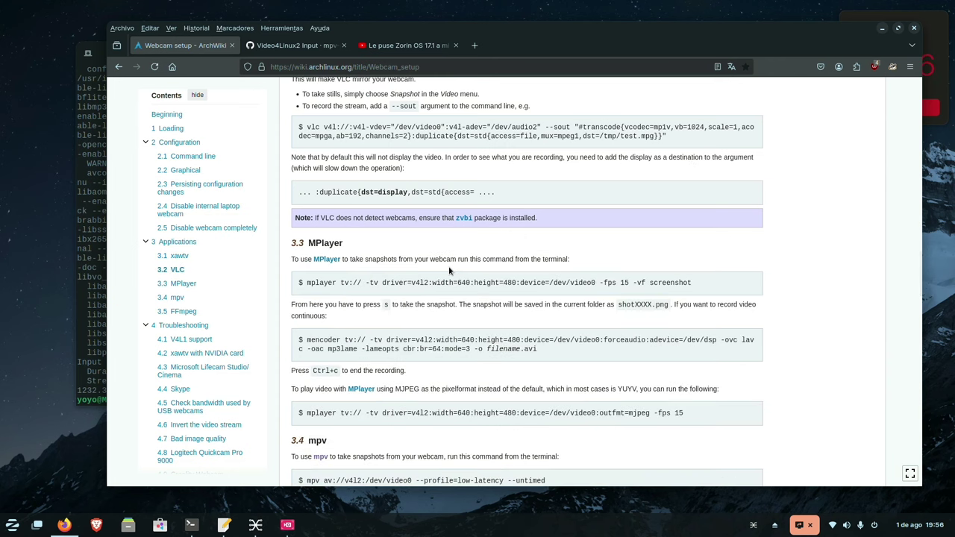
scroll(450, 271, up, 1)
scroll(442, 324, down, 2)
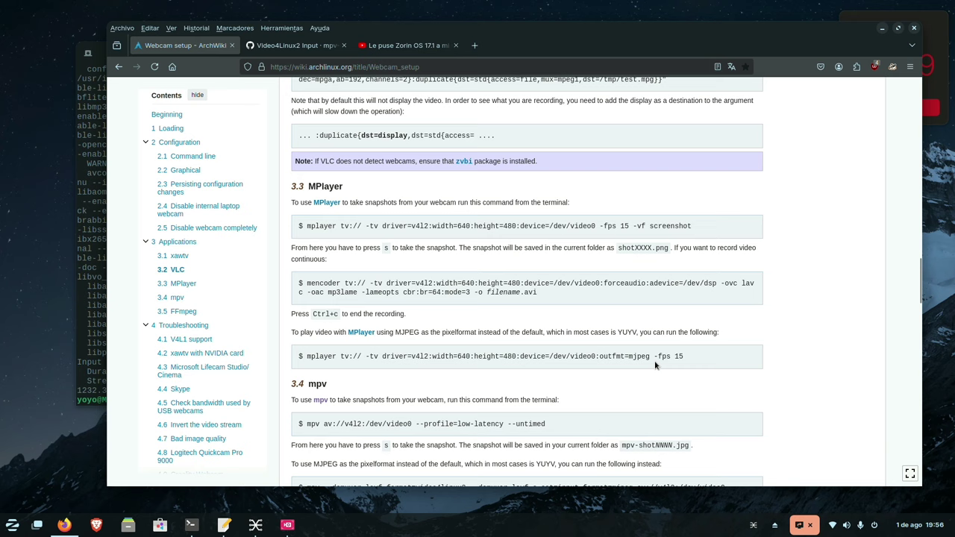
Copy the ArchWiki's MJPEG mplayer command for /dev/video0, minimize Firefox and paste the command at the terminal prompt
drag(690, 362, 307, 358)
right_click(373, 356)
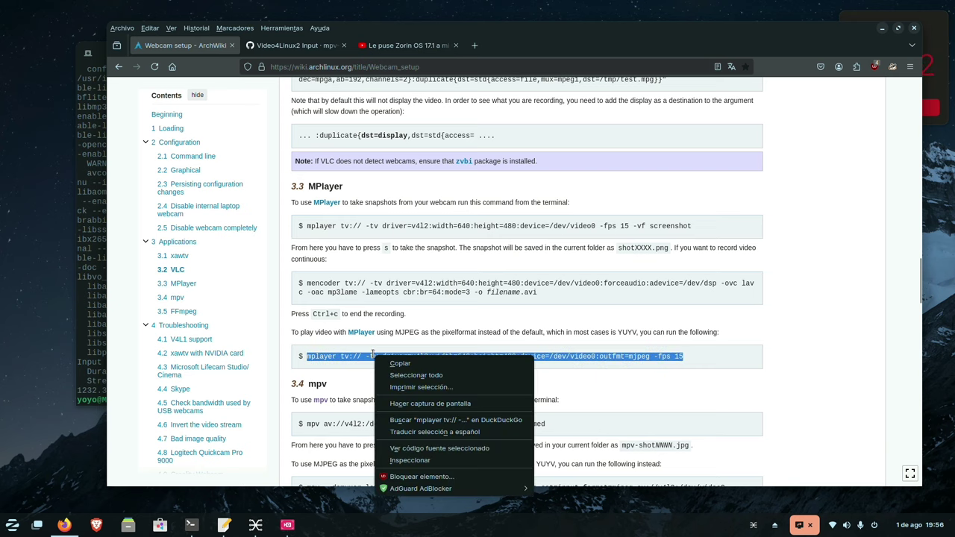
click(397, 365)
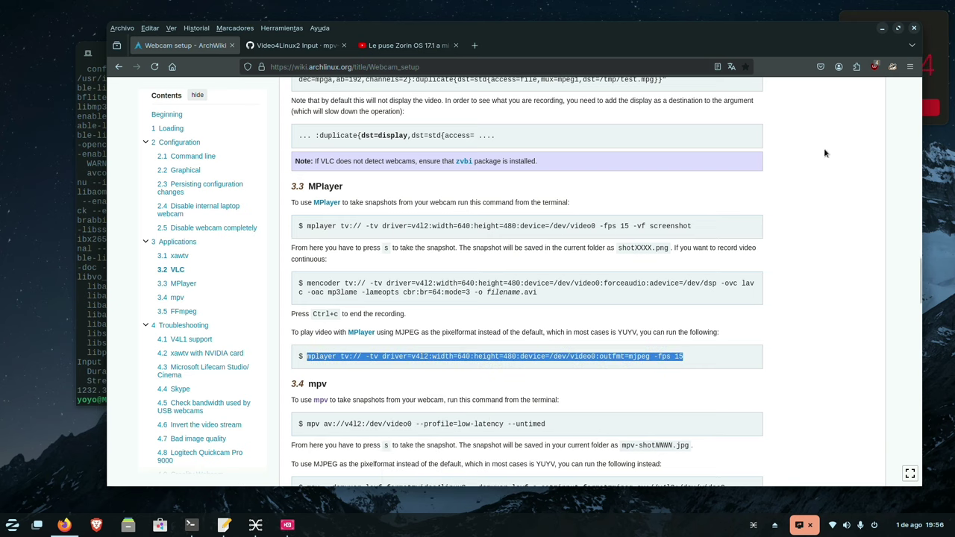
click(883, 29)
right_click(185, 401)
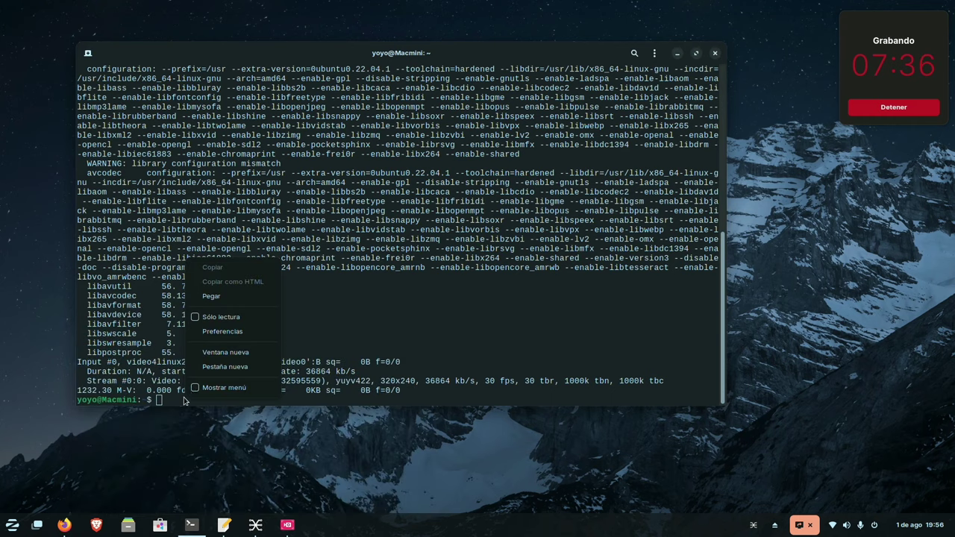
click(217, 296)
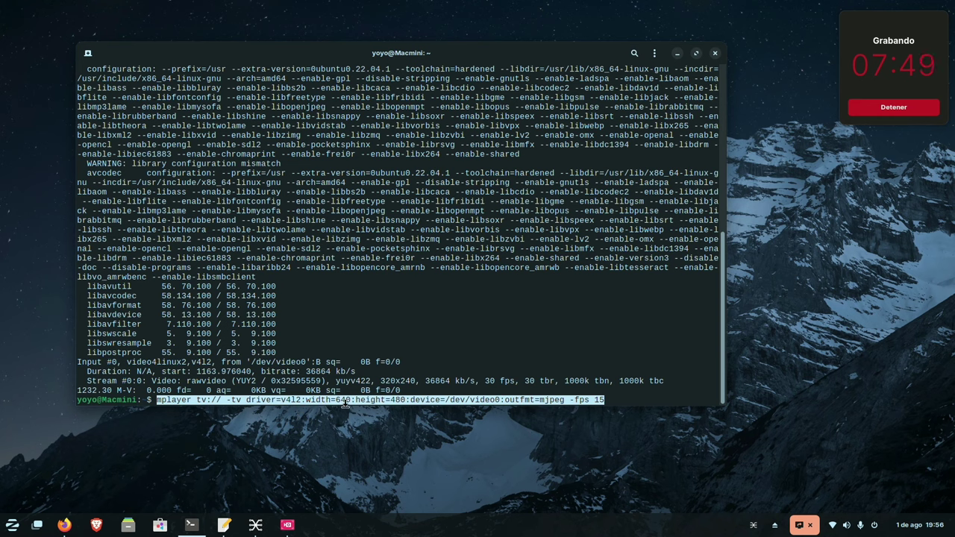
Change the pasted mplayer command's -fps value to 30 and run it
click(618, 396)
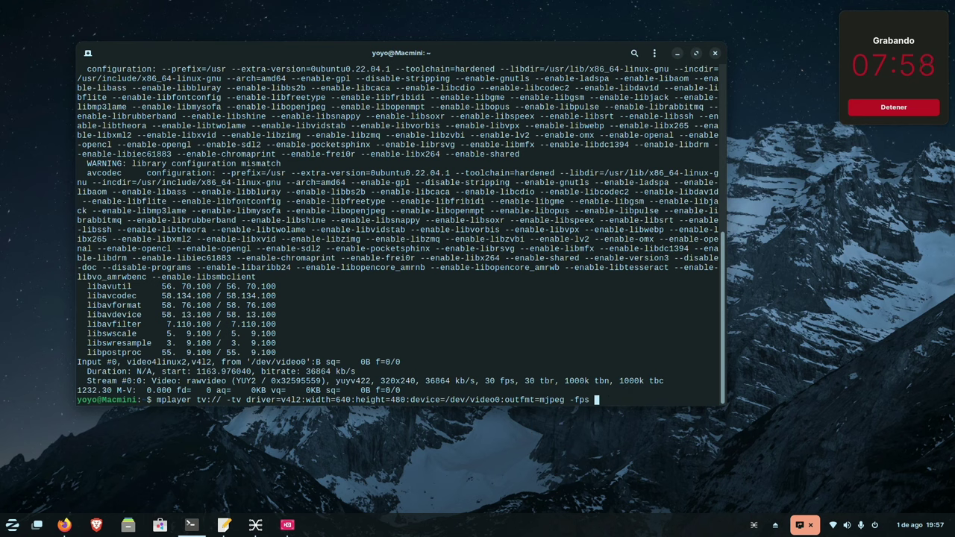
text(30)
key(Return)
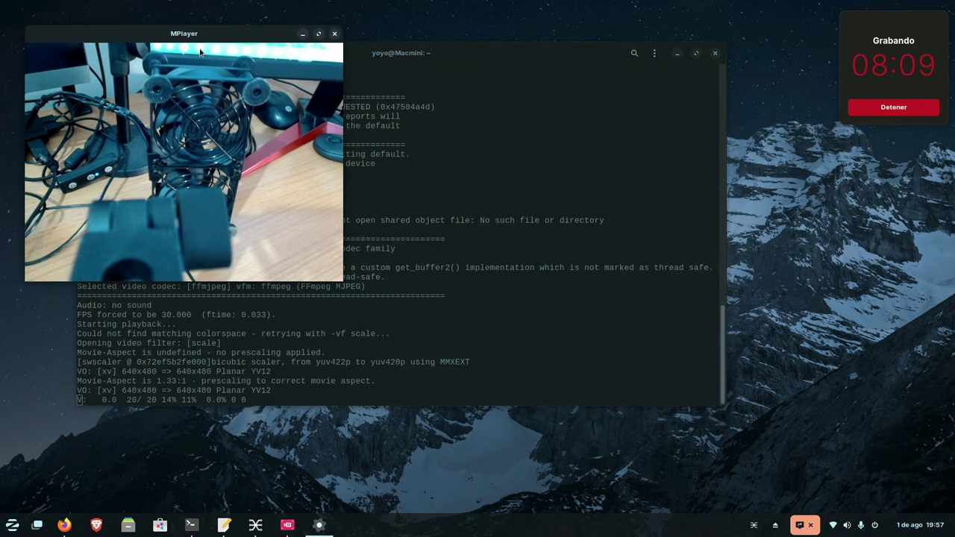
Move the MPlayer webcam window toward the desktop's lower-right area and shrink it slightly
drag(196, 34, 637, 214)
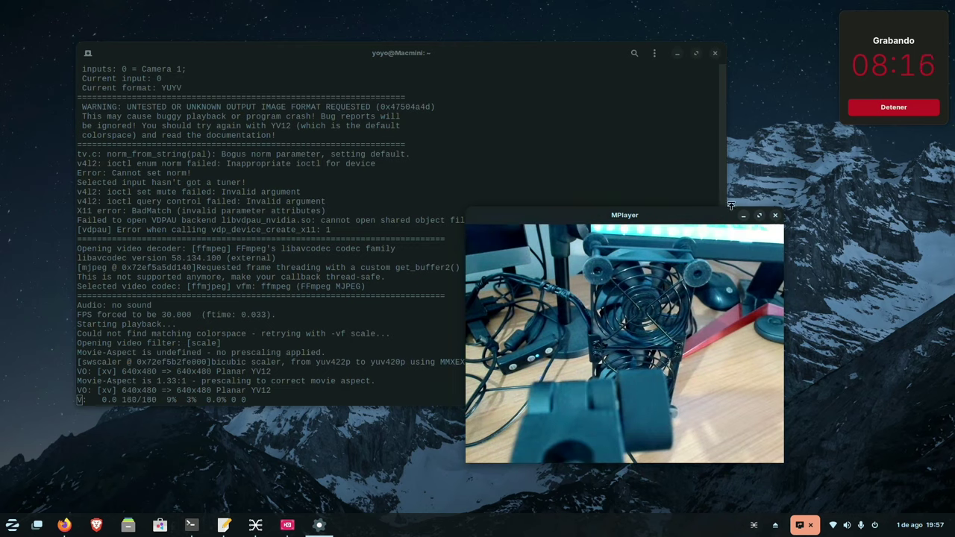
drag(654, 220, 701, 236)
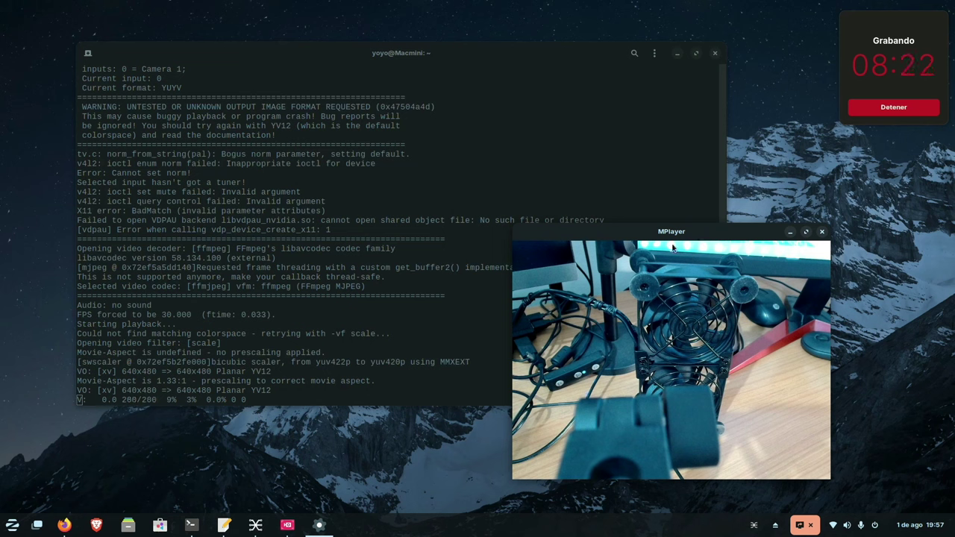
mouse_move(829, 475)
mouse_down()
mouse_move(836, 418)
mouse_move(748, 418)
mouse_move(815, 470)
mouse_move(721, 446)
mouse_move(732, 411)
mouse_move(812, 468)
mouse_up()
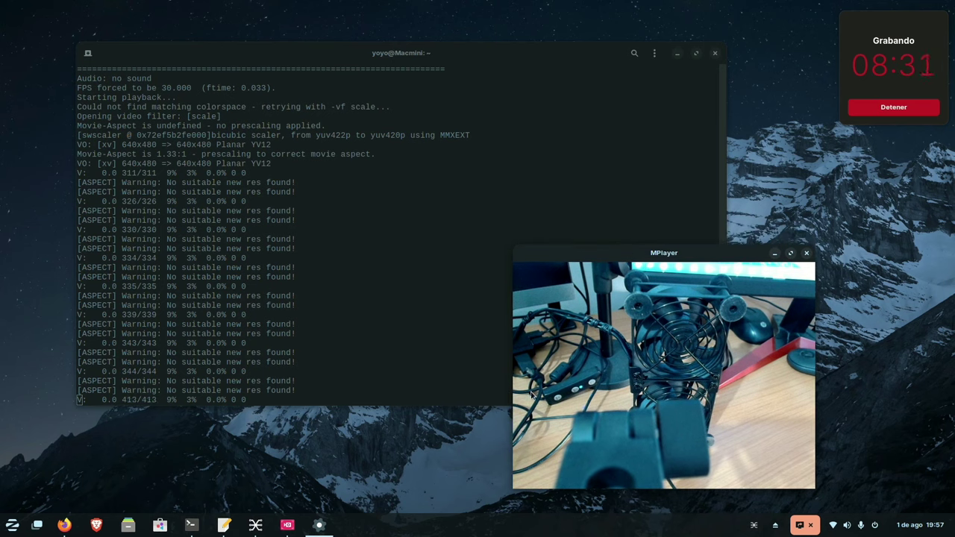
drag(594, 253, 576, 251)
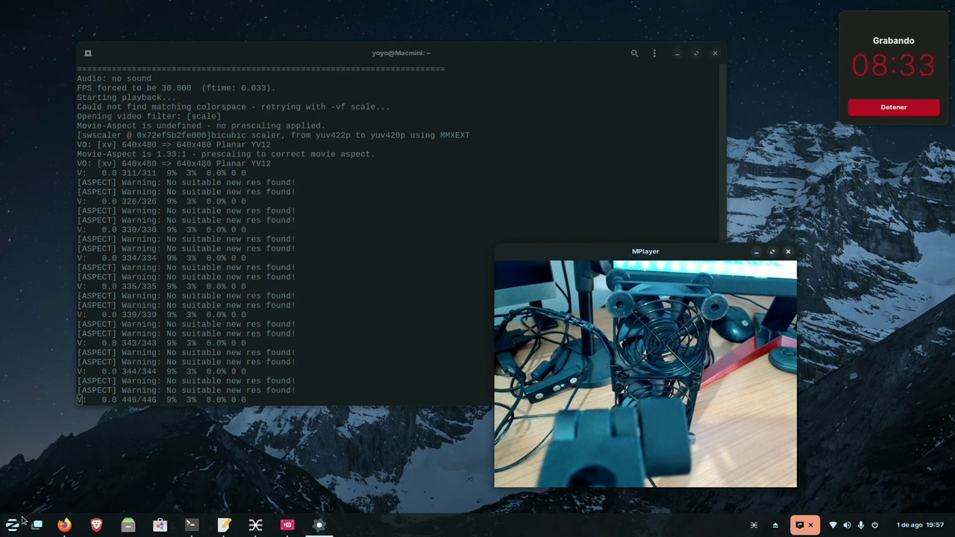
Search the installed applications for "camera", launch Cameractrls and move its window clear of the webcam preview
click(12, 525)
click(44, 496)
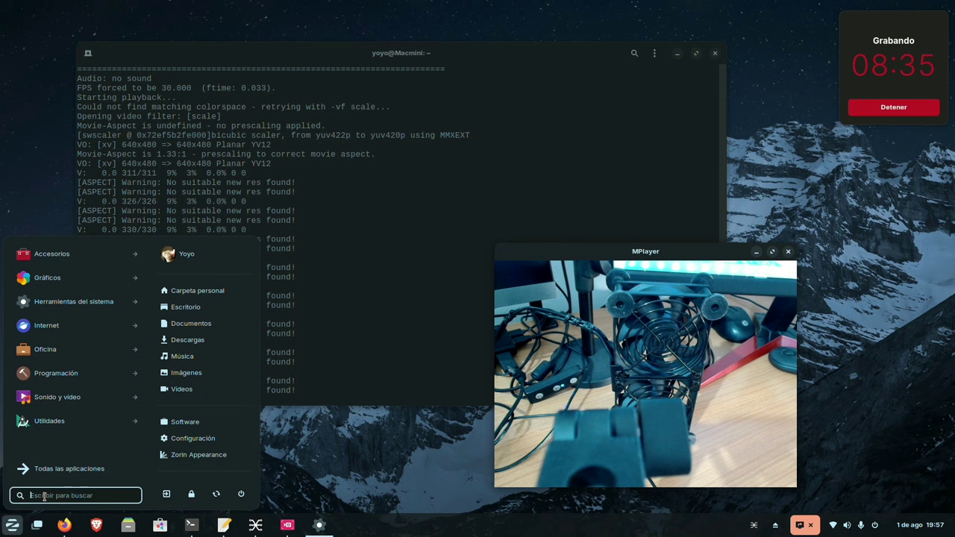
text(ca)
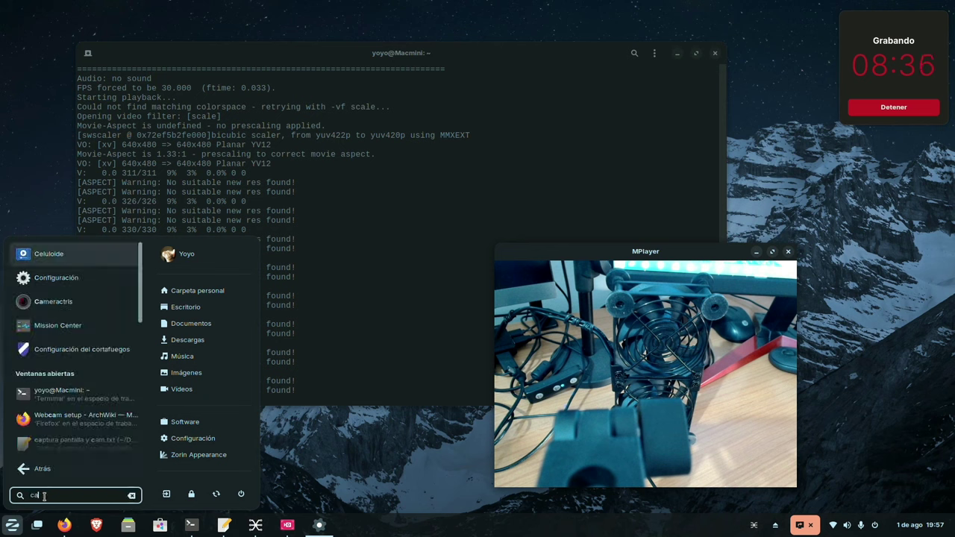
text(mera)
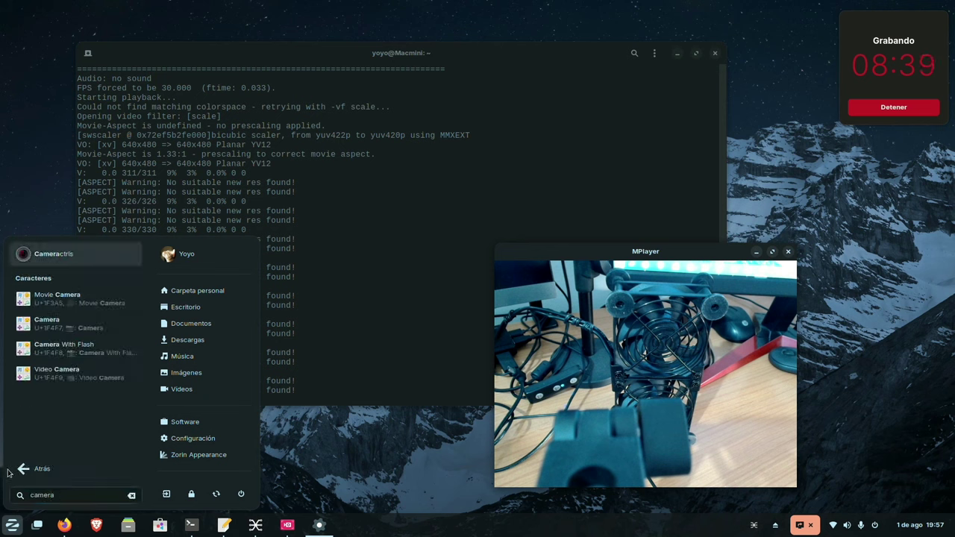
click(75, 253)
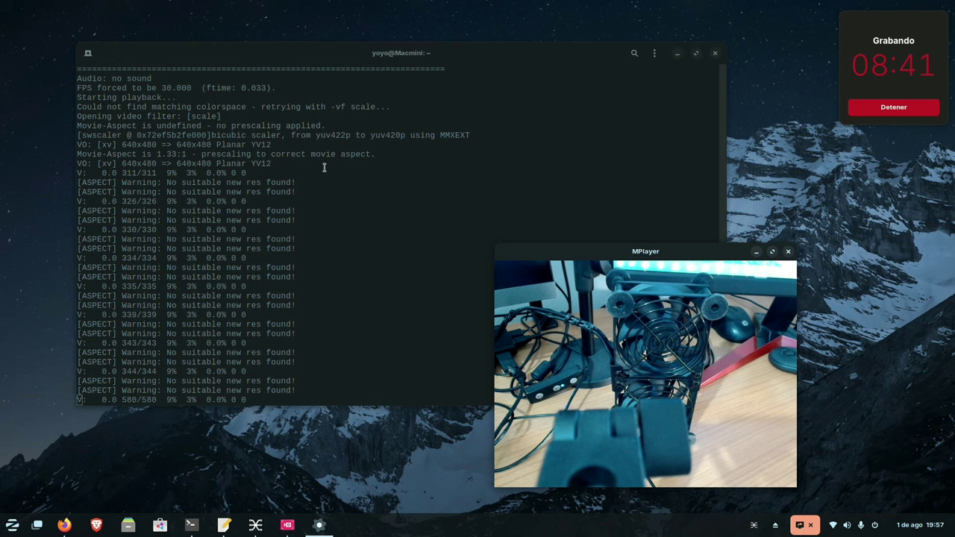
drag(205, 35, 296, 70)
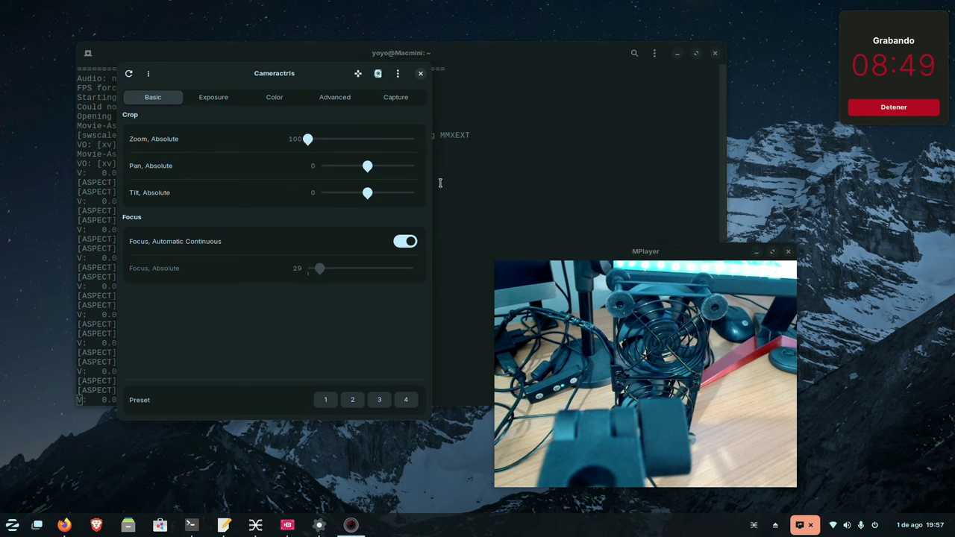
Raise the camera's absolute zoom to 220, then reduce it to 140
scroll(320, 144, up, 6)
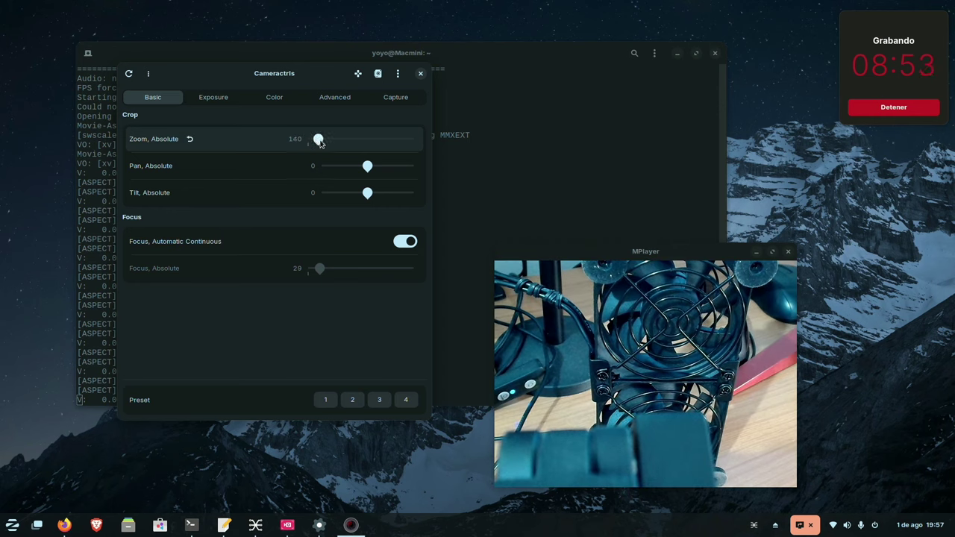
scroll(321, 143, up, 6)
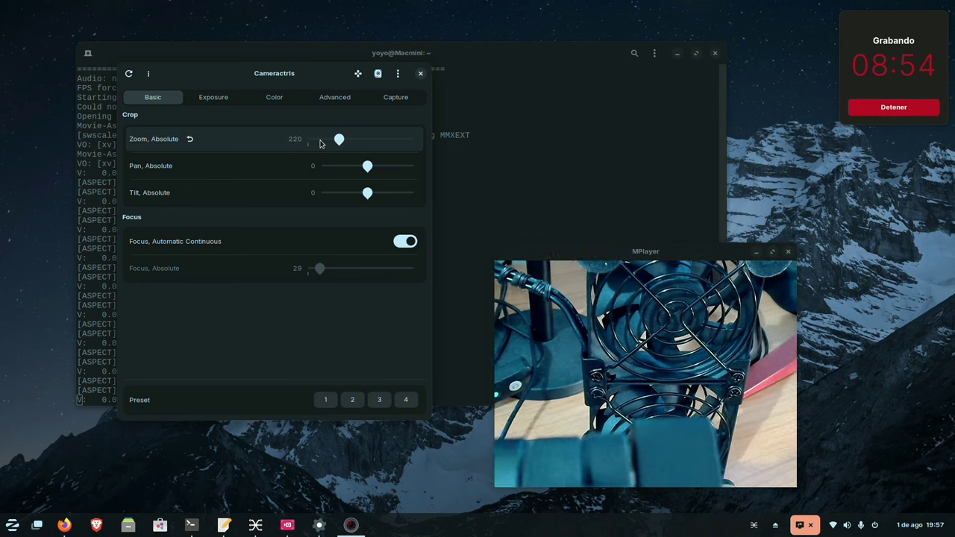
scroll(320, 143, down, 8)
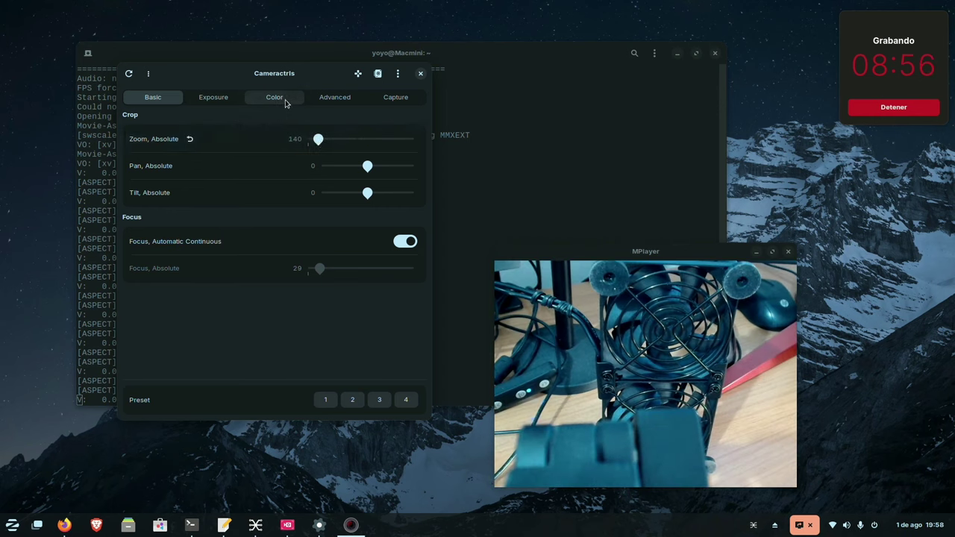
Try the Bright, Blossom, Vibrant and Forest color presets on the webcam, ending with Glaze
click(285, 103)
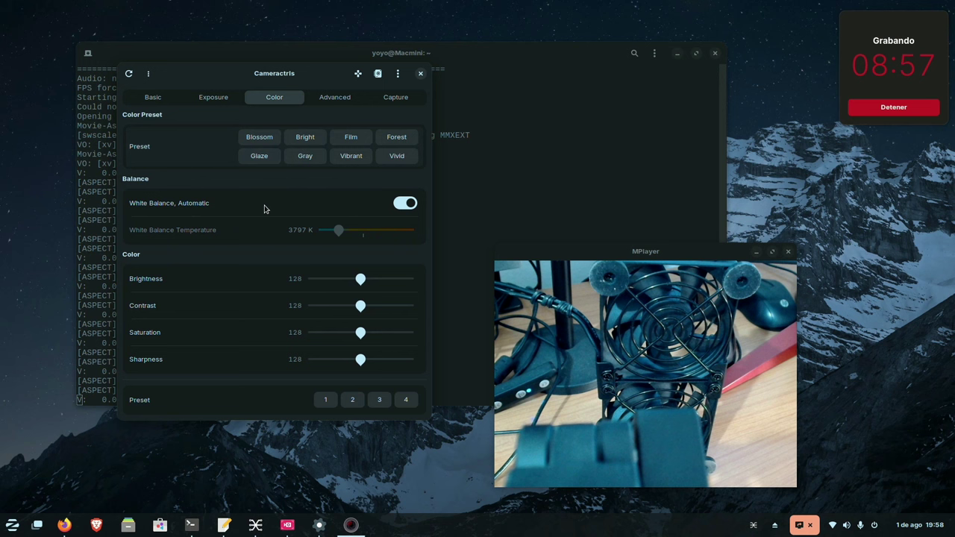
click(307, 140)
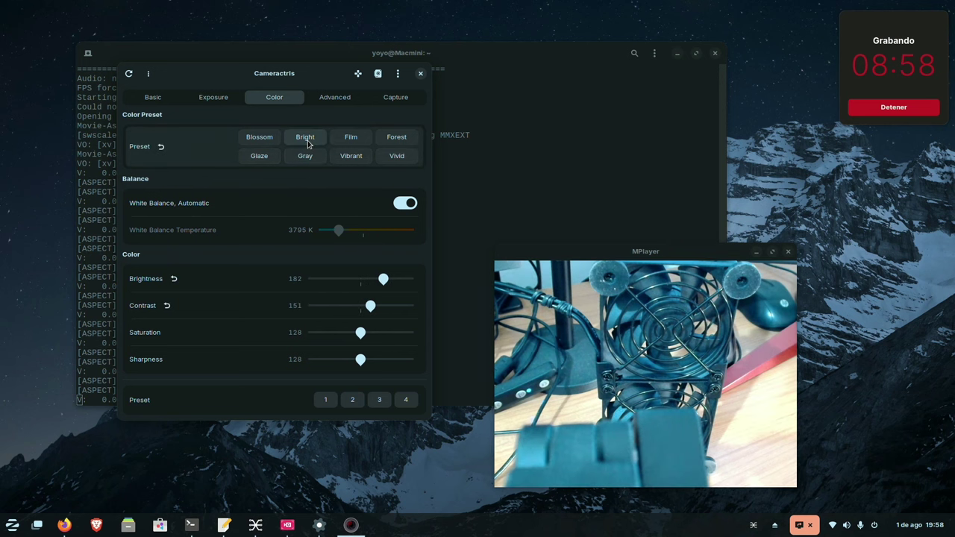
click(267, 139)
click(348, 157)
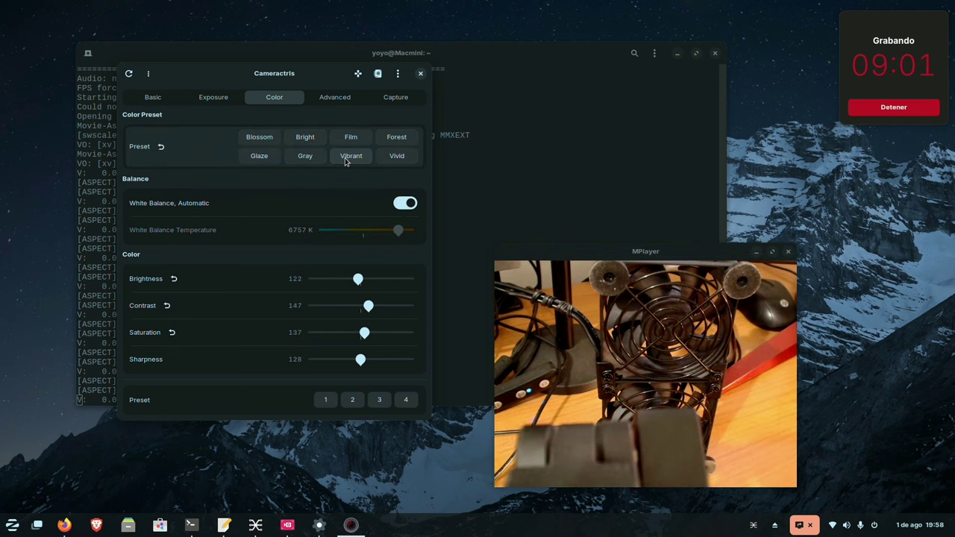
click(395, 138)
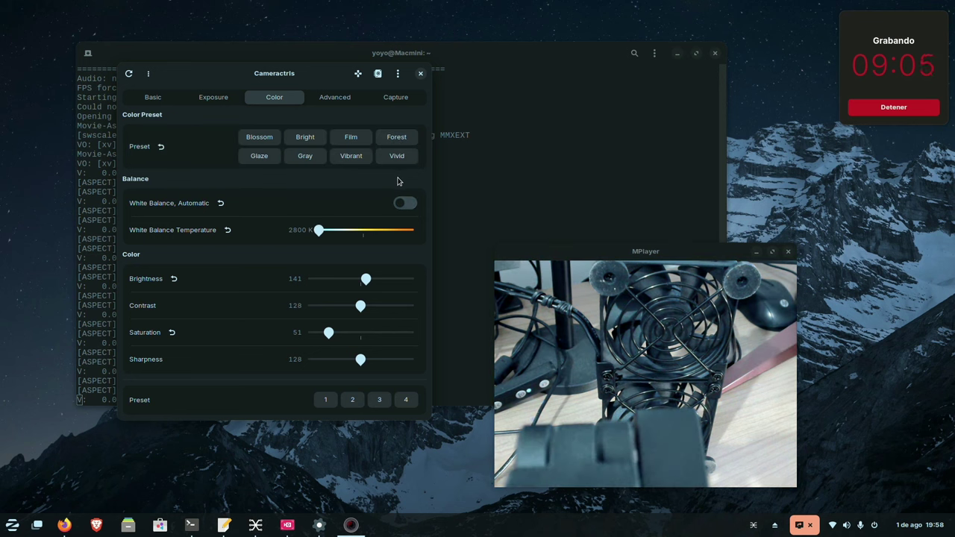
click(260, 158)
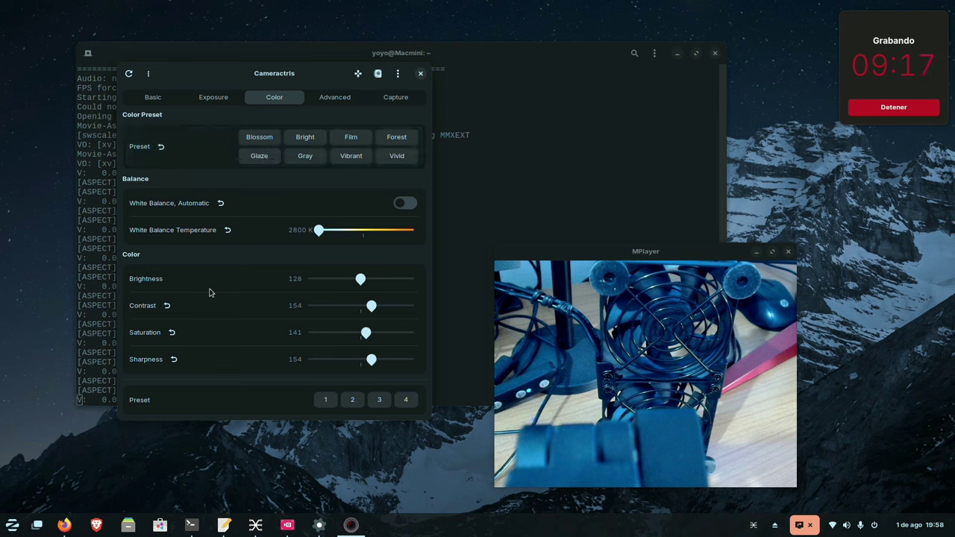
Look through the Advanced, Capture, Exposure and Basic camera controls and close Cameractrls
click(328, 98)
click(394, 99)
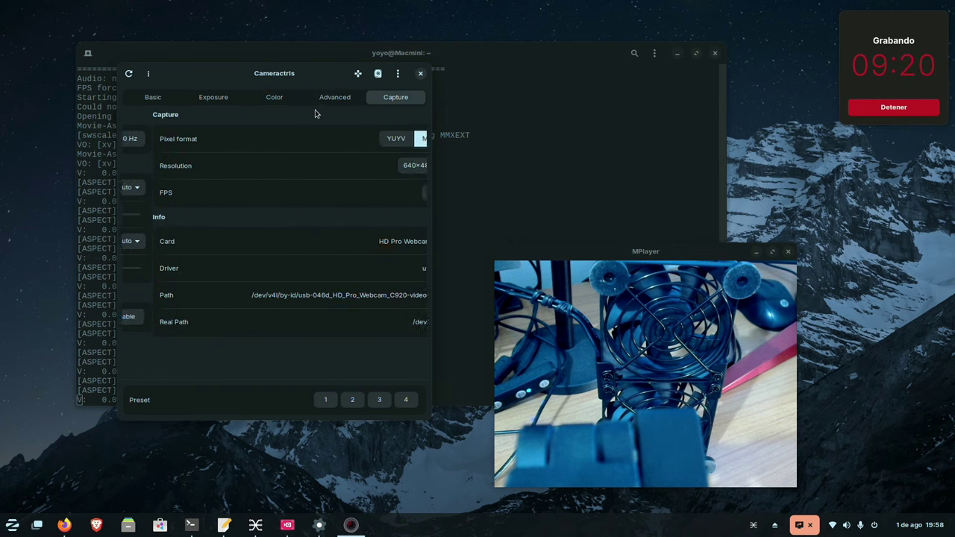
click(215, 100)
click(153, 98)
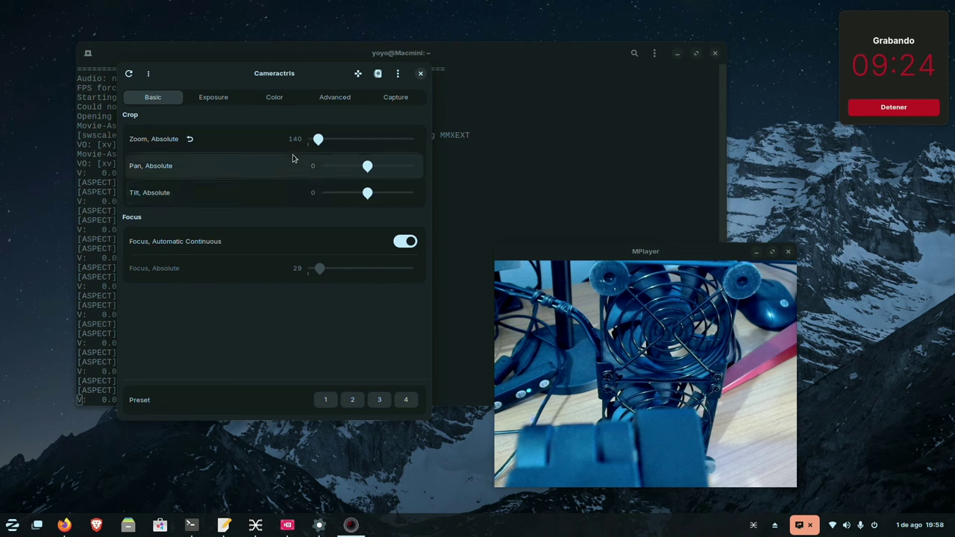
click(420, 75)
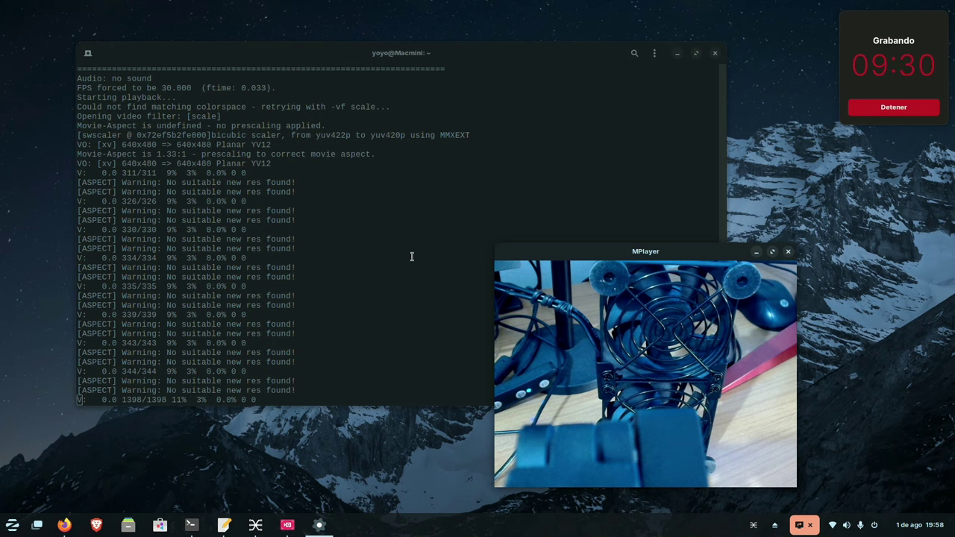
Quit MPlayer, switch to Firefox and review the mpv section of the ArchWiki Webcam setup page
scroll(412, 257, up, 1)
key(q)
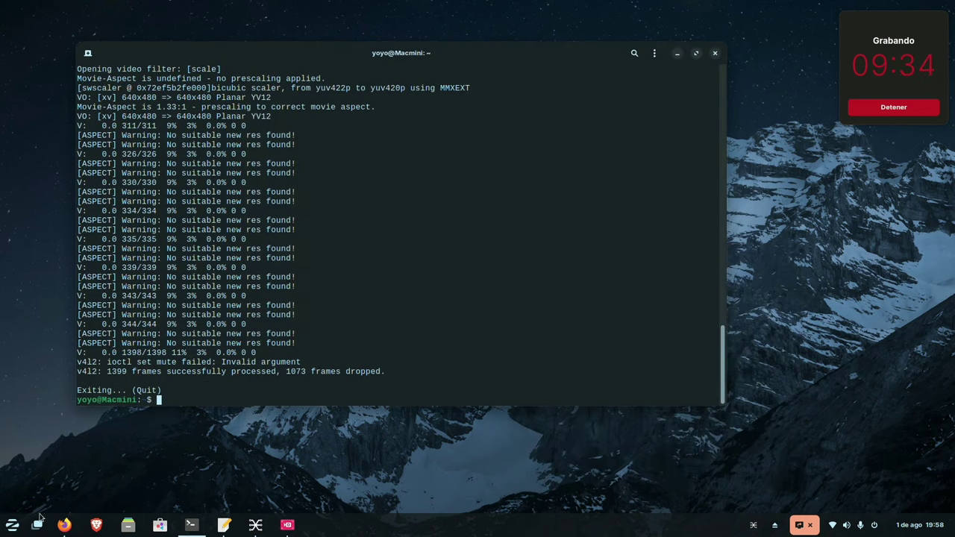
click(64, 524)
scroll(390, 333, down, 3)
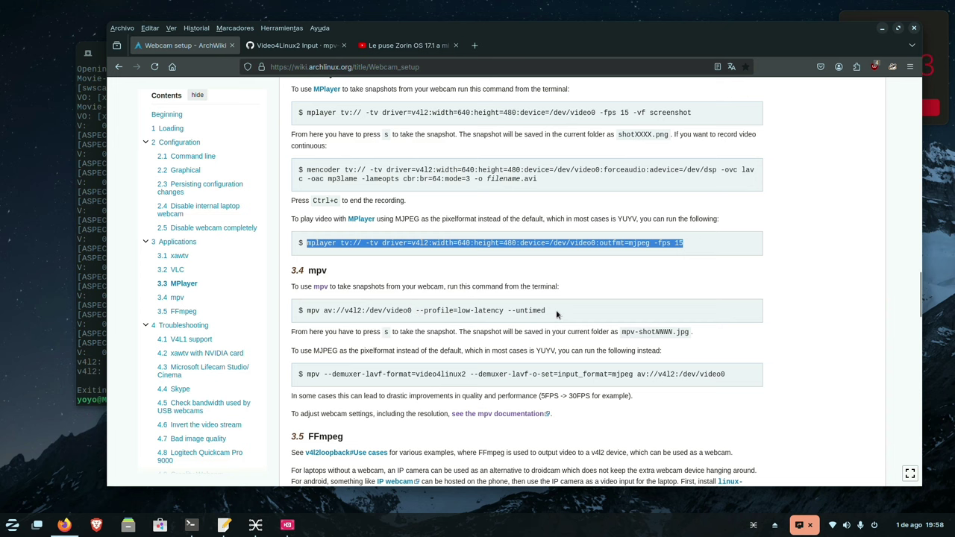
drag(545, 310, 290, 313)
click(760, 289)
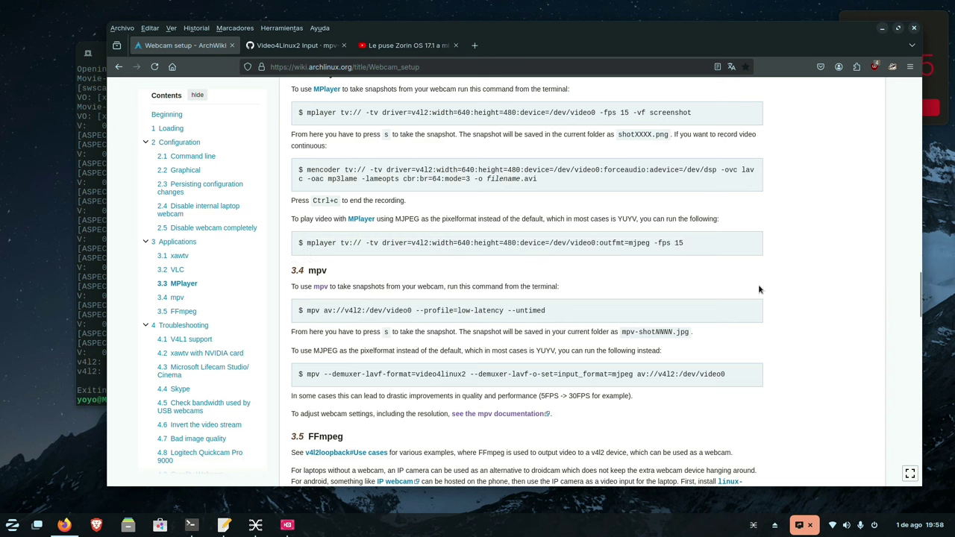
scroll(731, 315, down, 3)
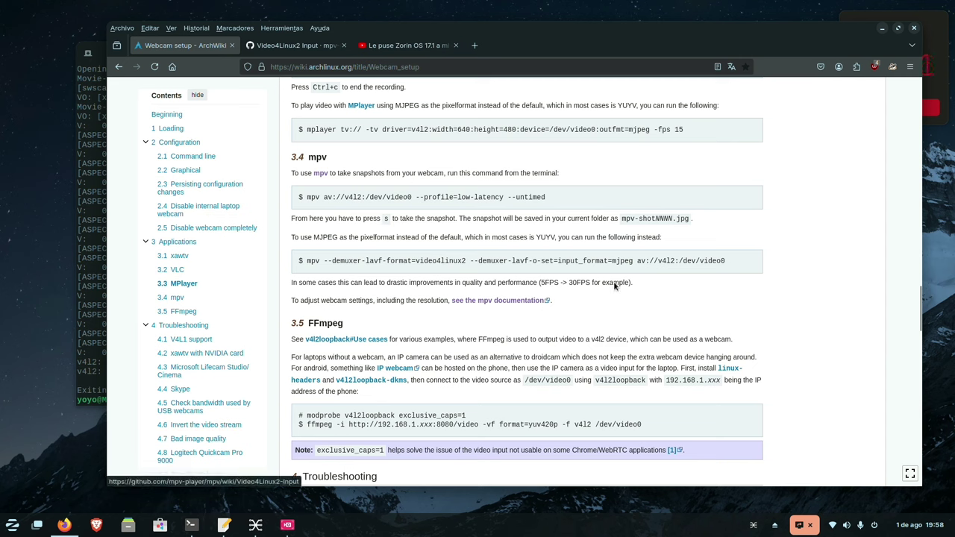
drag(734, 261, 306, 263)
right_click(324, 261)
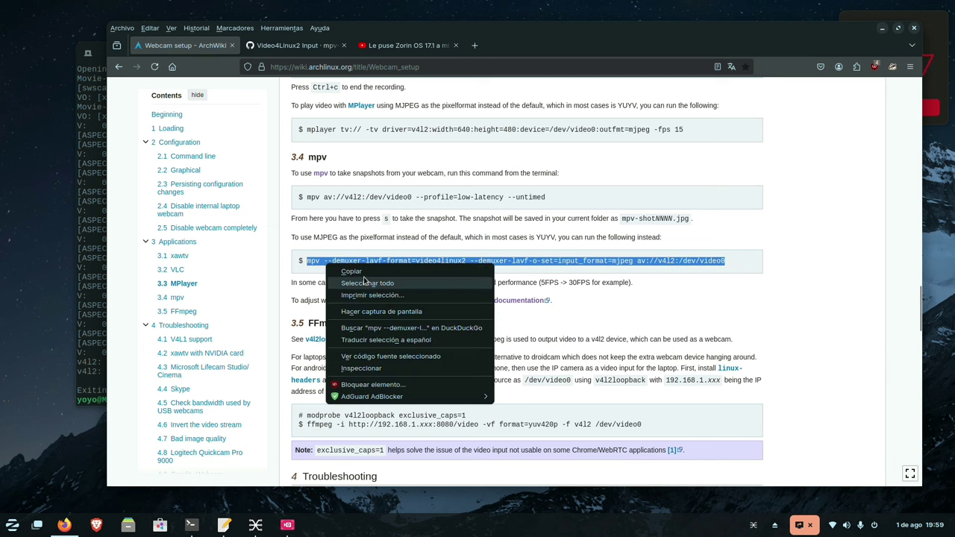
click(351, 282)
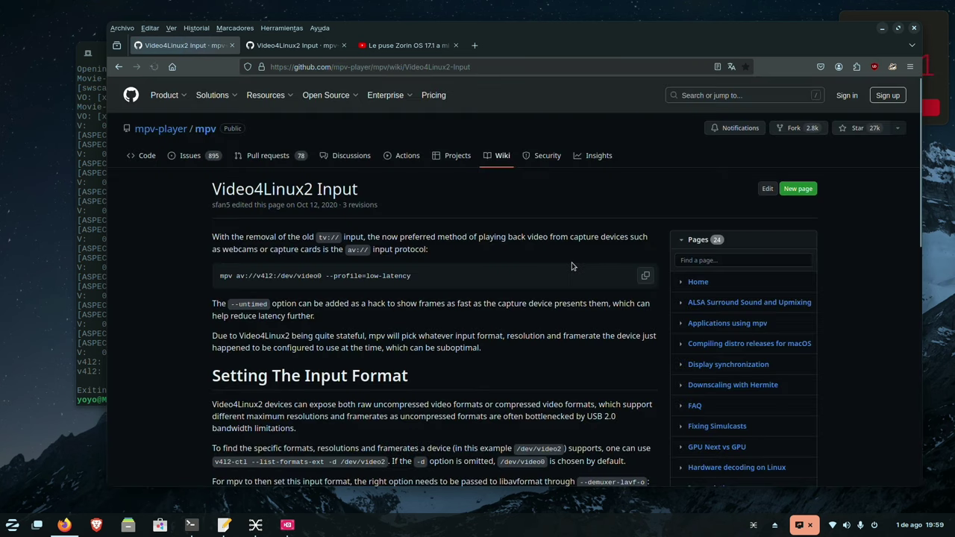
key(alt+Left)
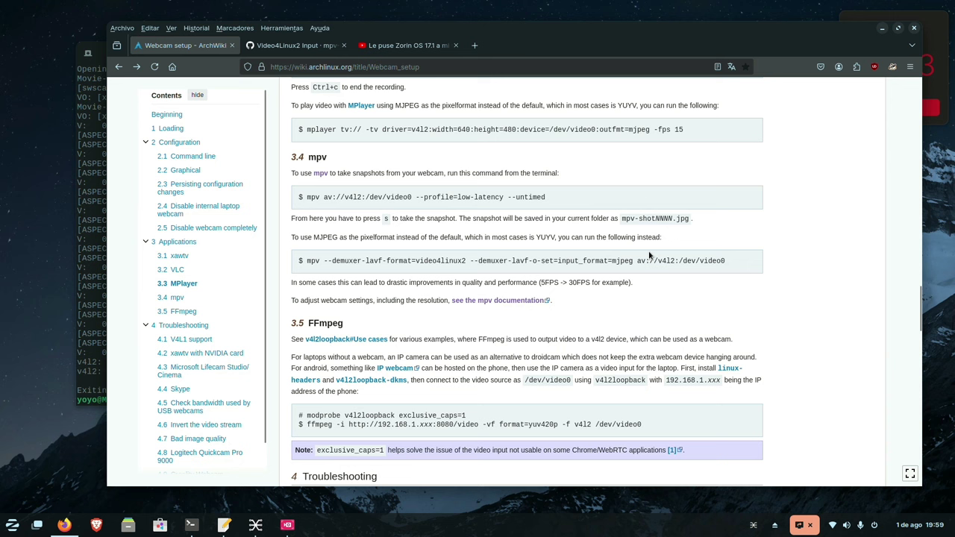
Copy the MJPEG mpv command for /dev/video0 from the ArchWiki's mpv section
drag(721, 260, 308, 262)
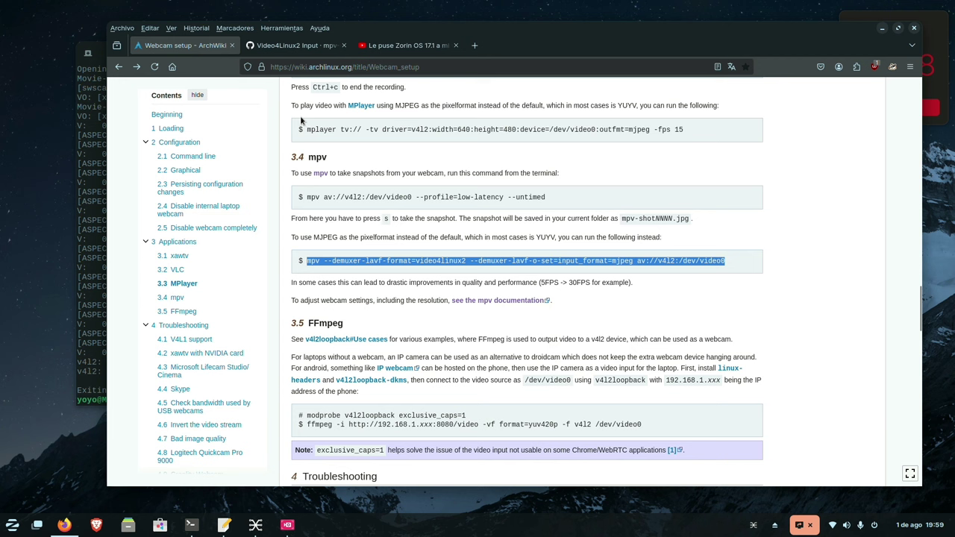
right_click(347, 260)
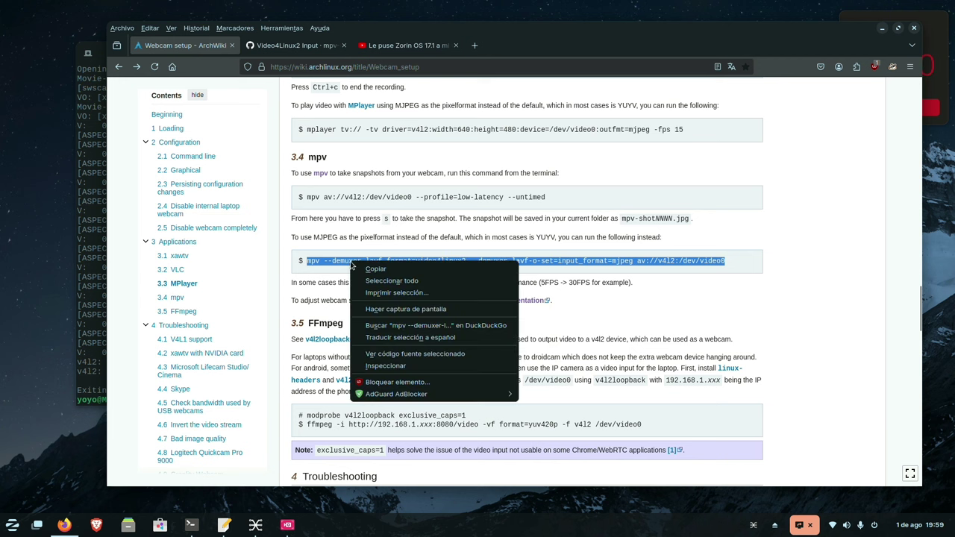
click(370, 266)
Paste the mpv command with input_format=mjpeg for av://v4l2:/dev/video0 into the terminal and run it to show the webcam
click(881, 29)
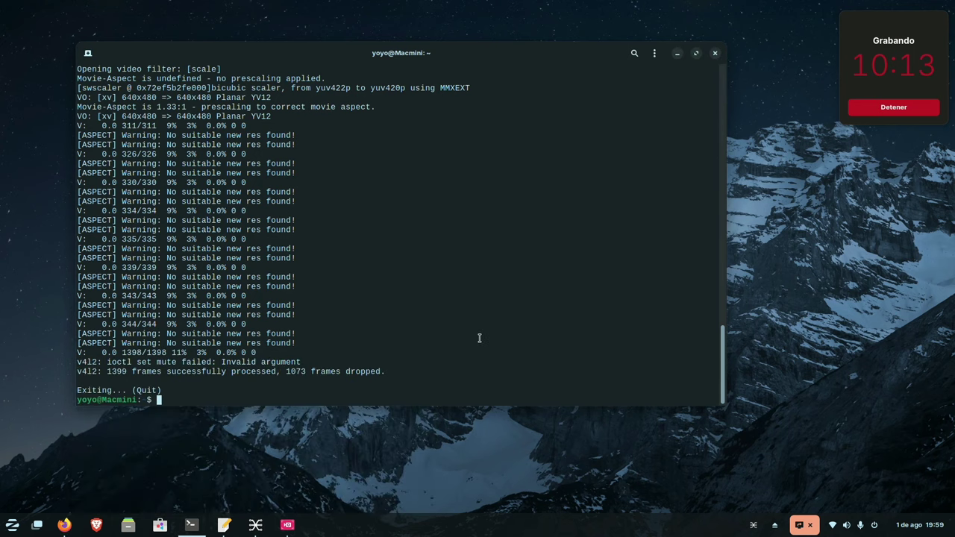
right_click(464, 250)
click(507, 287)
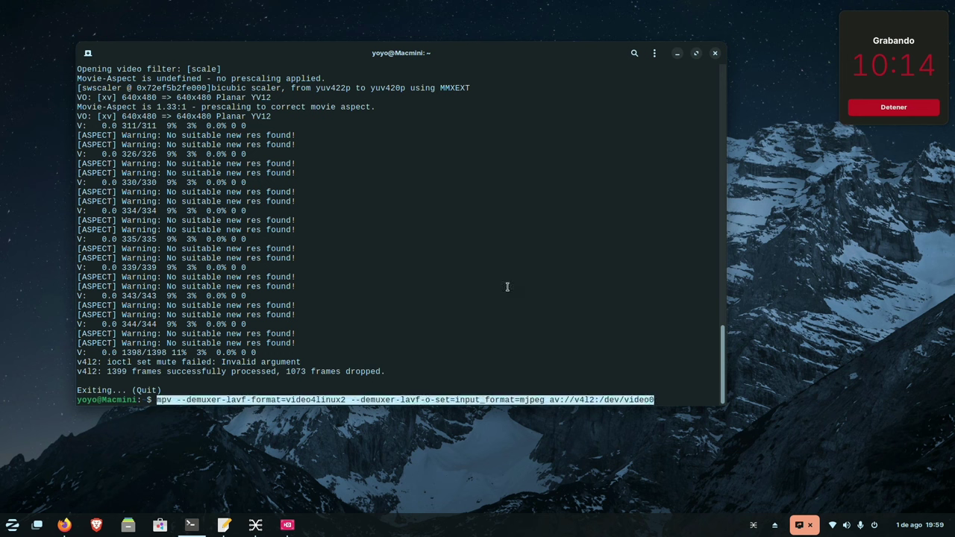
key(End)
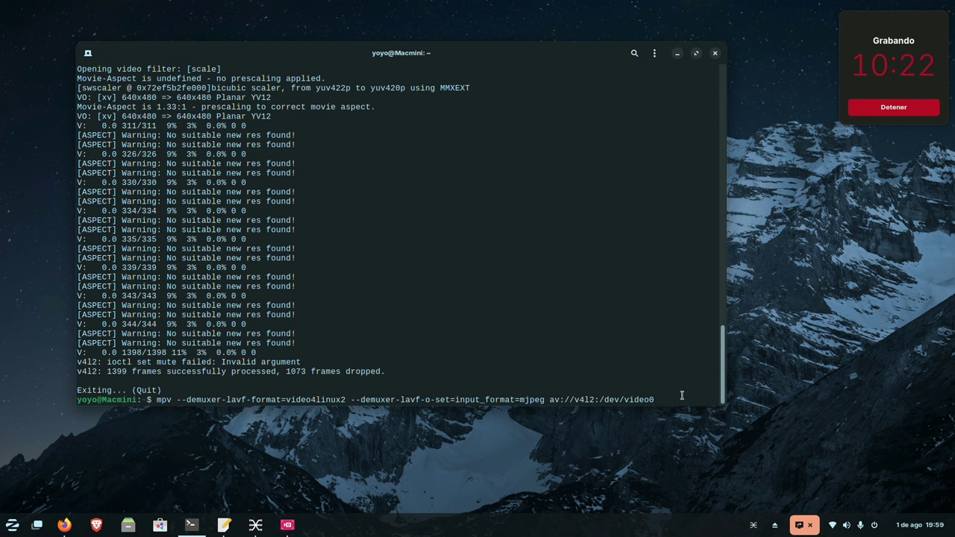
key(Return)
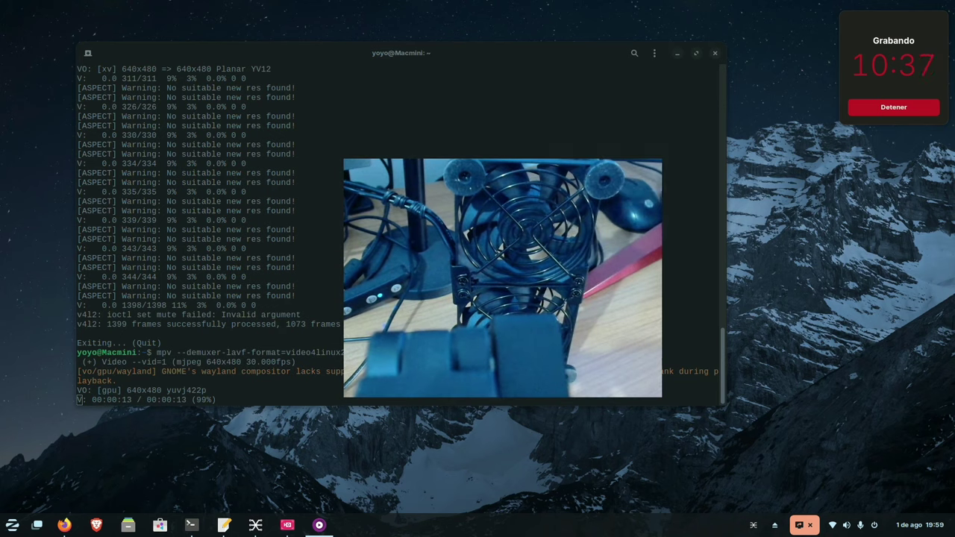
mouse_move(474, 325)
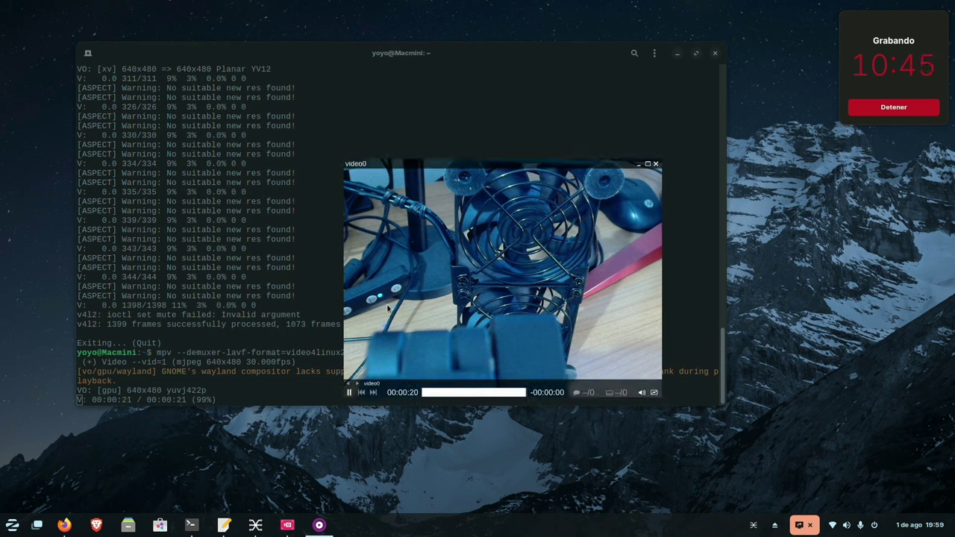
Search the applications for "cam", open Cameractrls, and arrange its window beside the mpv webcam window without overlap
click(12, 525)
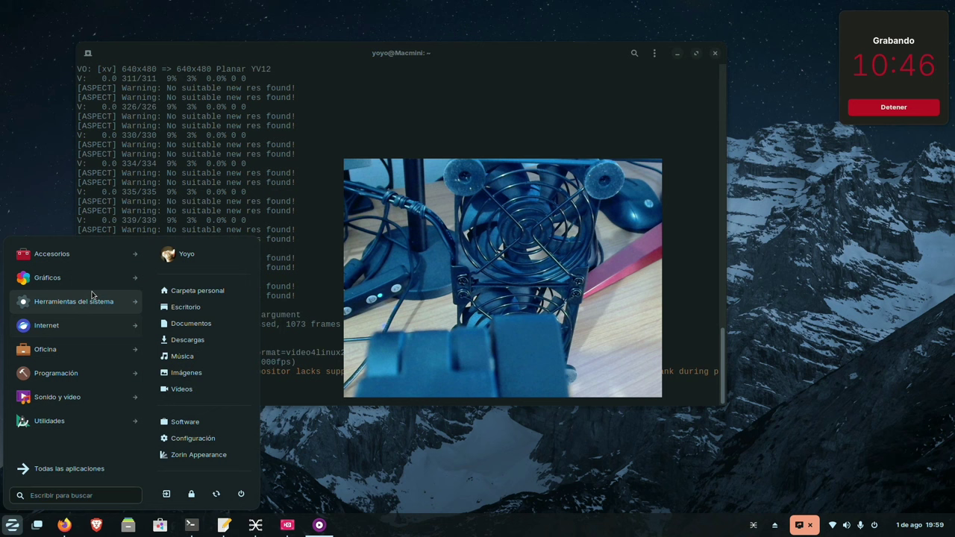
click(39, 497)
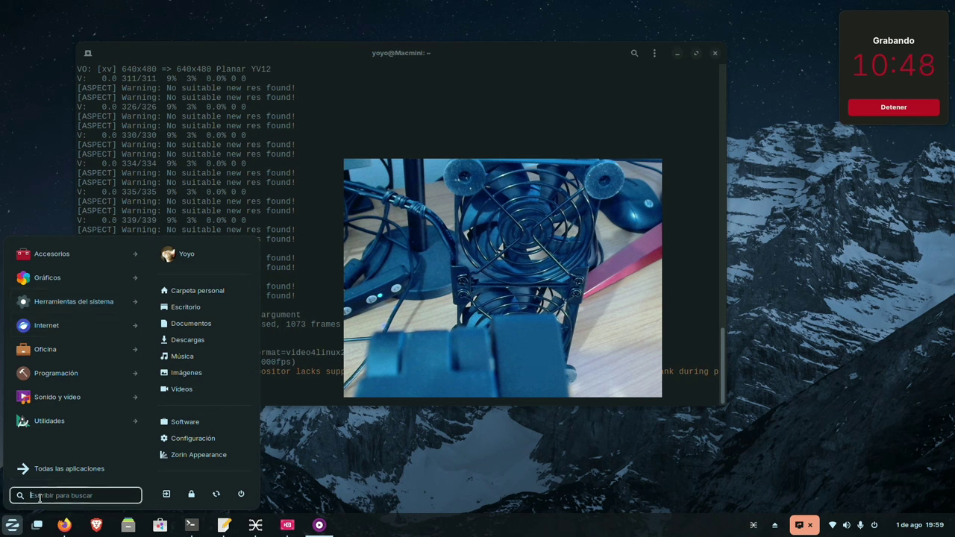
text(cam)
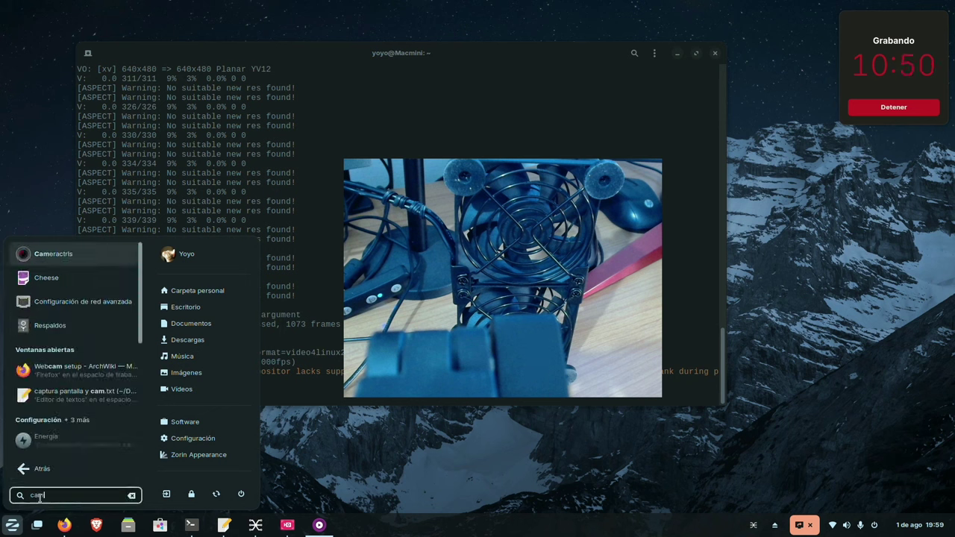
click(56, 254)
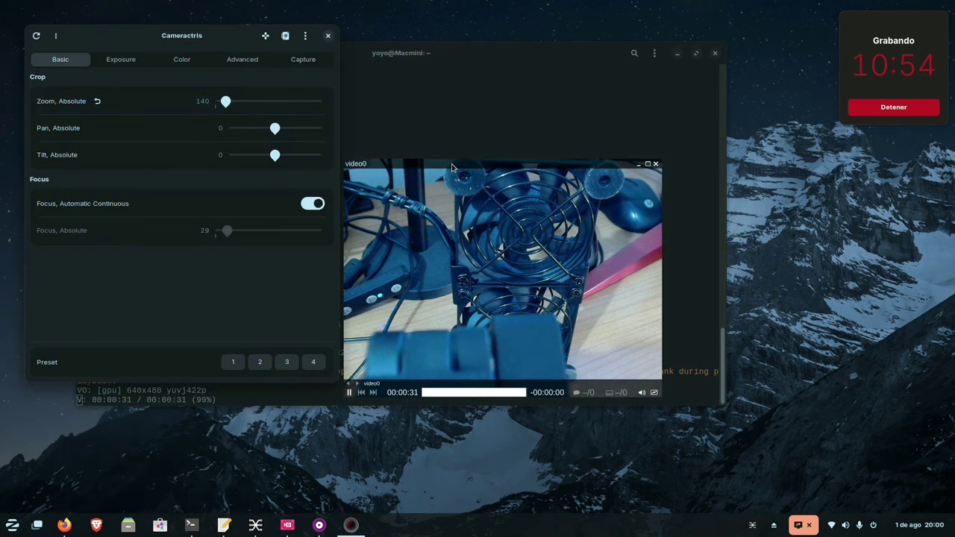
drag(451, 167, 685, 190)
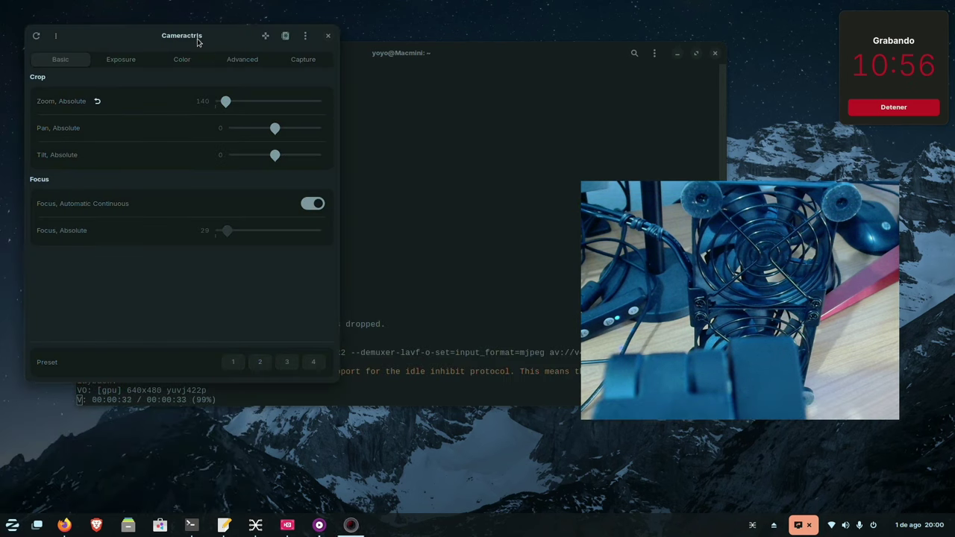
drag(199, 36, 302, 111)
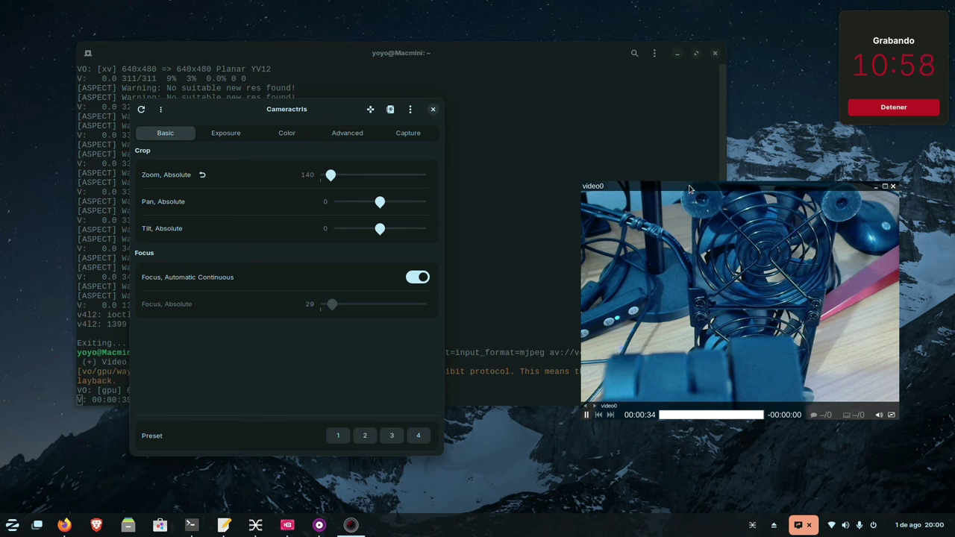
Lower the camera's absolute zoom to 100, raise it to enlarge the view, and lower it again
scroll(358, 178, down, 4)
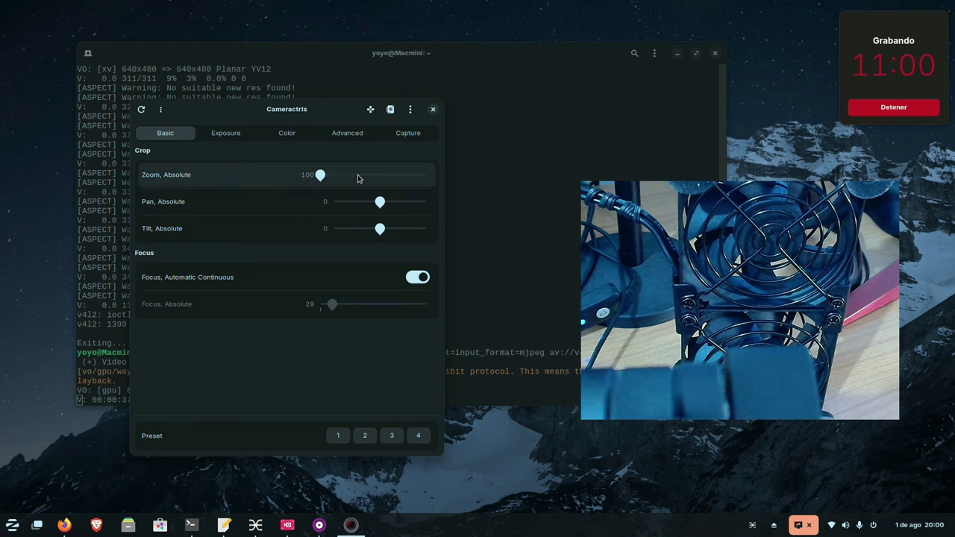
scroll(358, 179, up, 6)
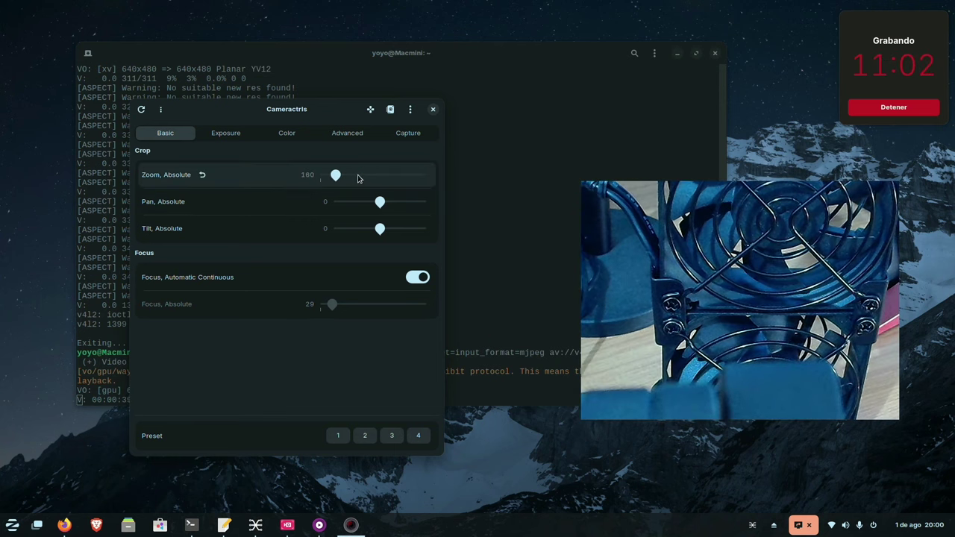
scroll(358, 178, down, 6)
Try the Gray and Bright color presets on the webcam, ending with Forest, and close Cameractrls and mpv
click(302, 136)
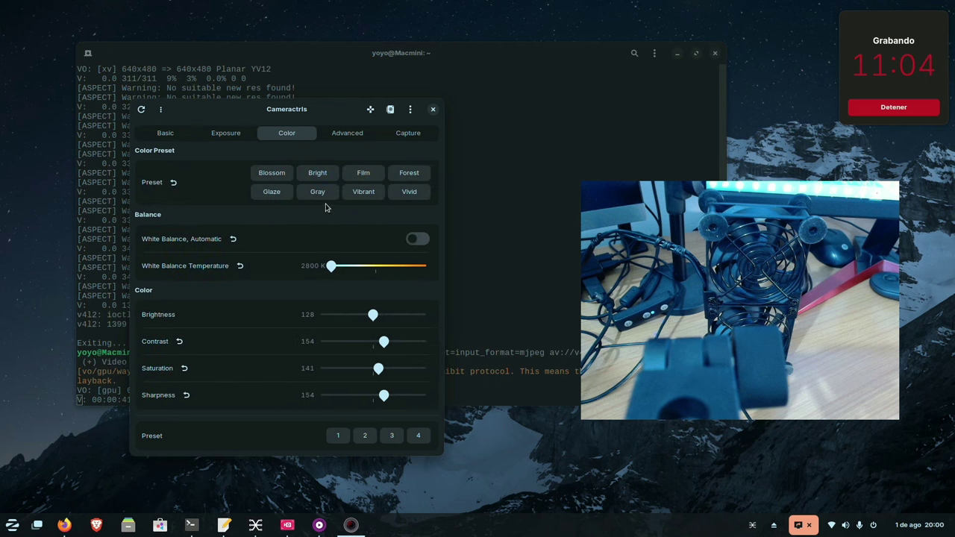
click(317, 192)
click(317, 173)
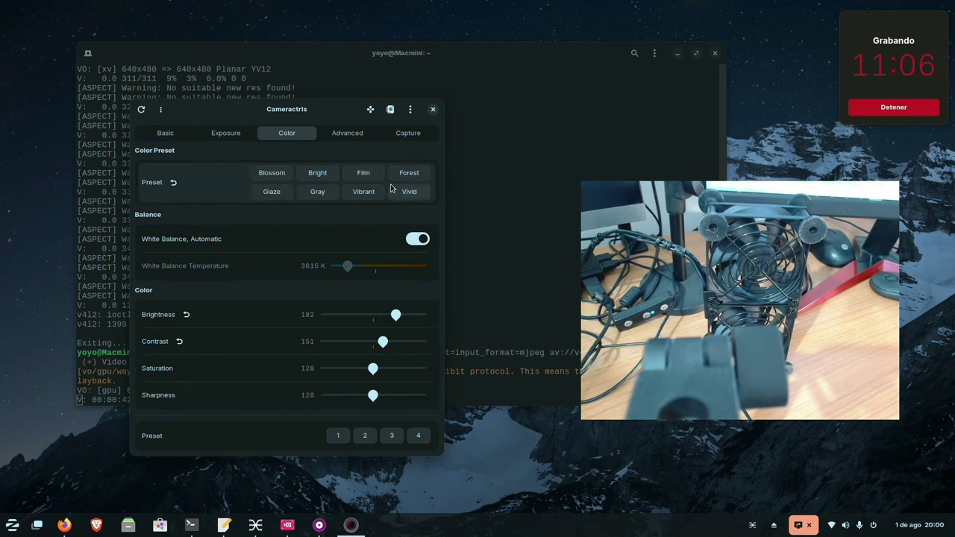
click(406, 175)
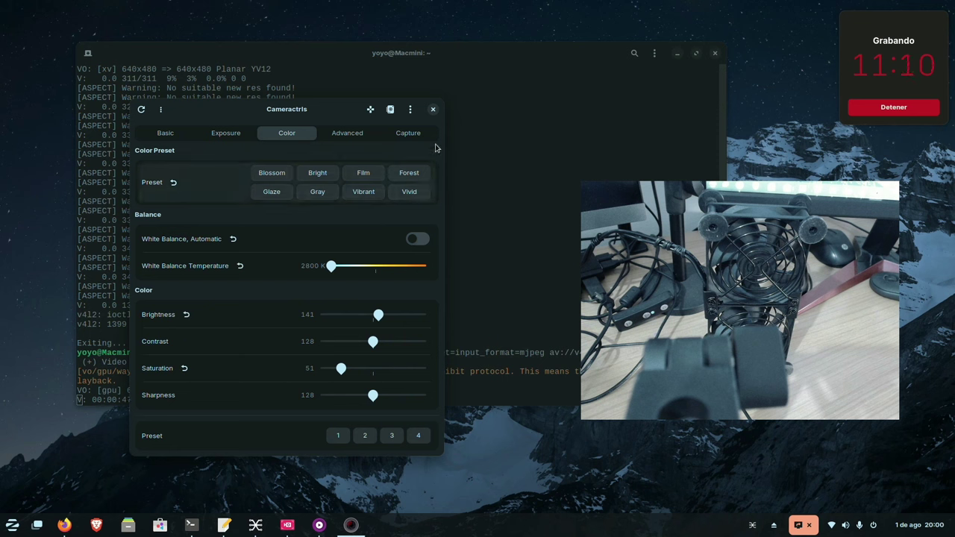
click(433, 110)
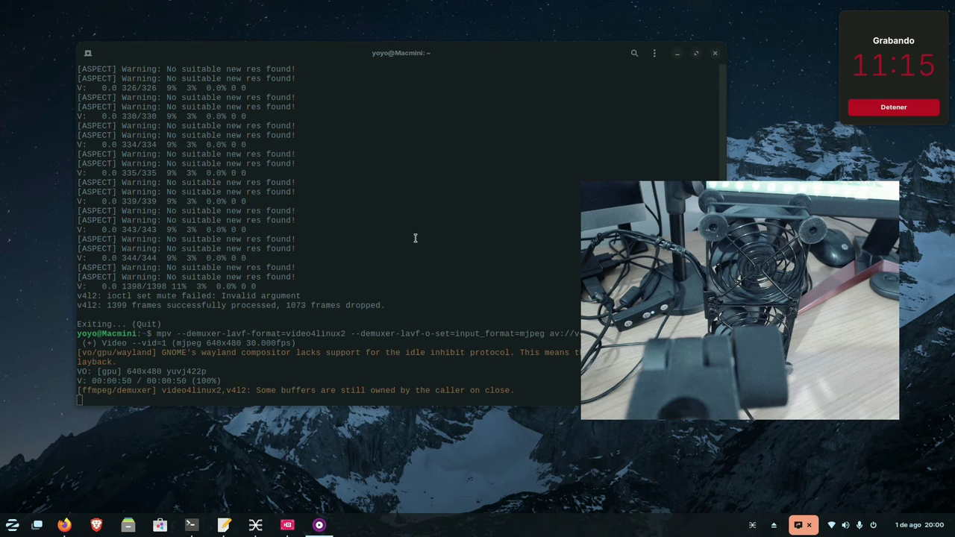
key(q)
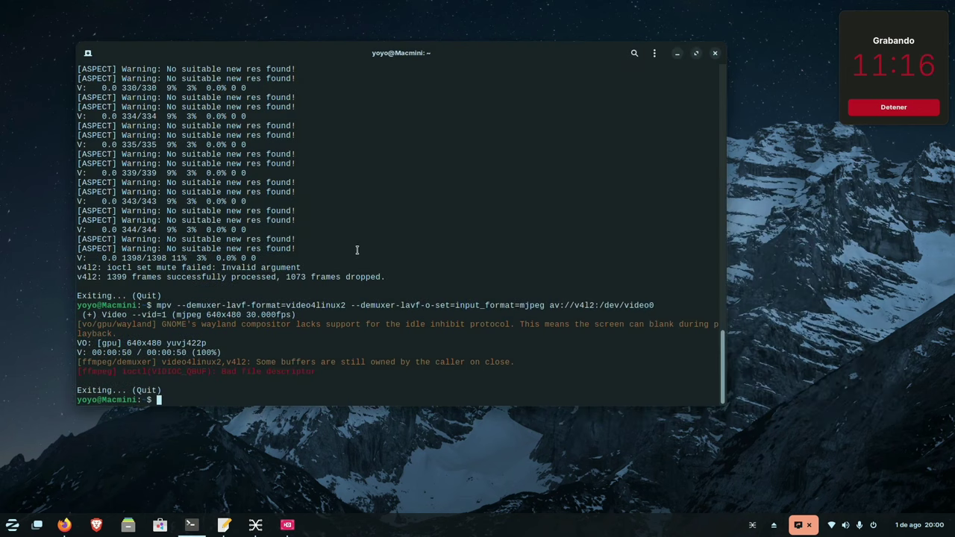
Copy the 1280x720 MJPEG low-latency command from the mpv Video4Linux2 Input wiki page in Firefox and paste it into the terminal
click(65, 525)
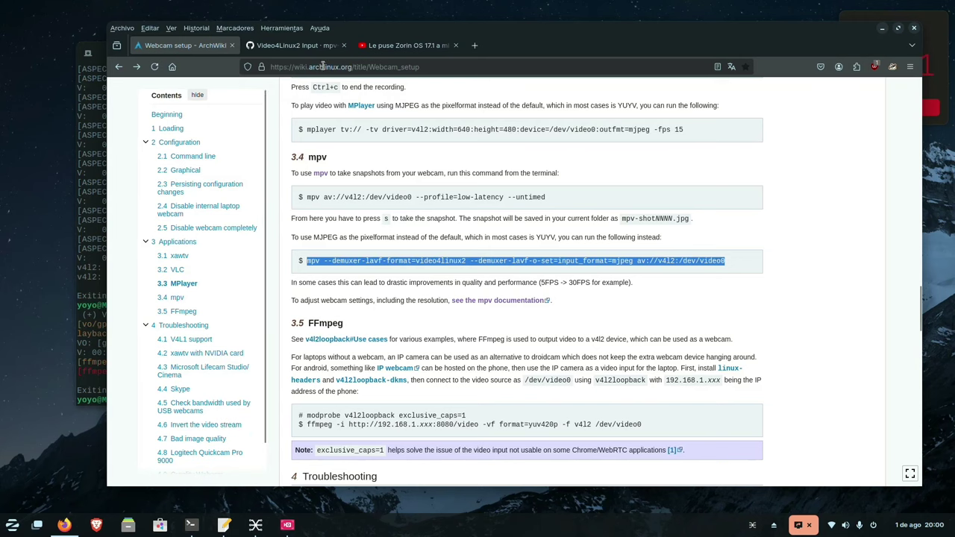
click(303, 46)
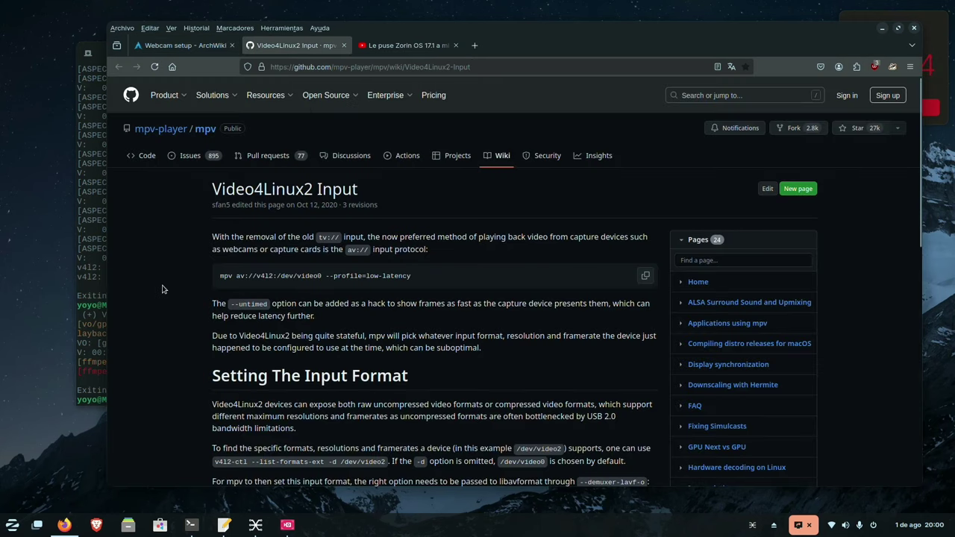
scroll(164, 290, down, 5)
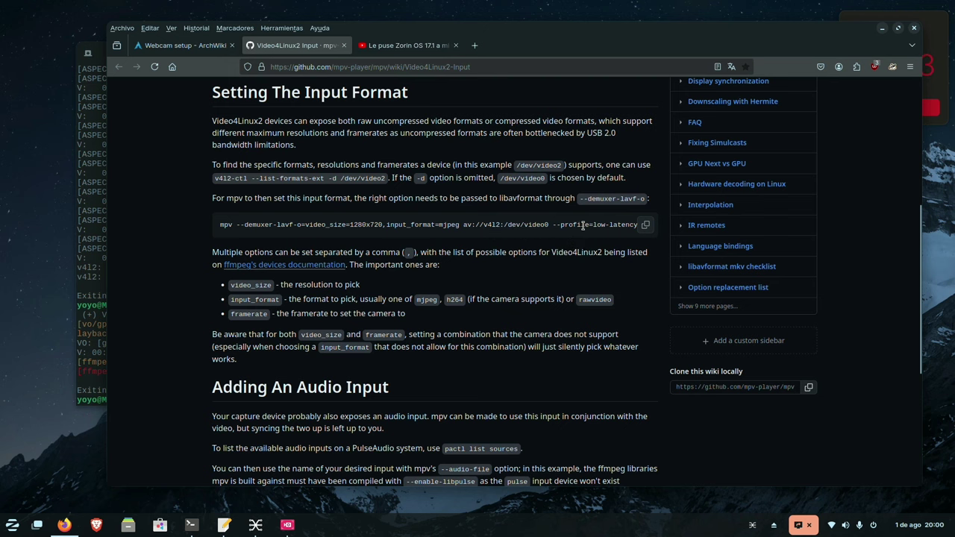
click(646, 227)
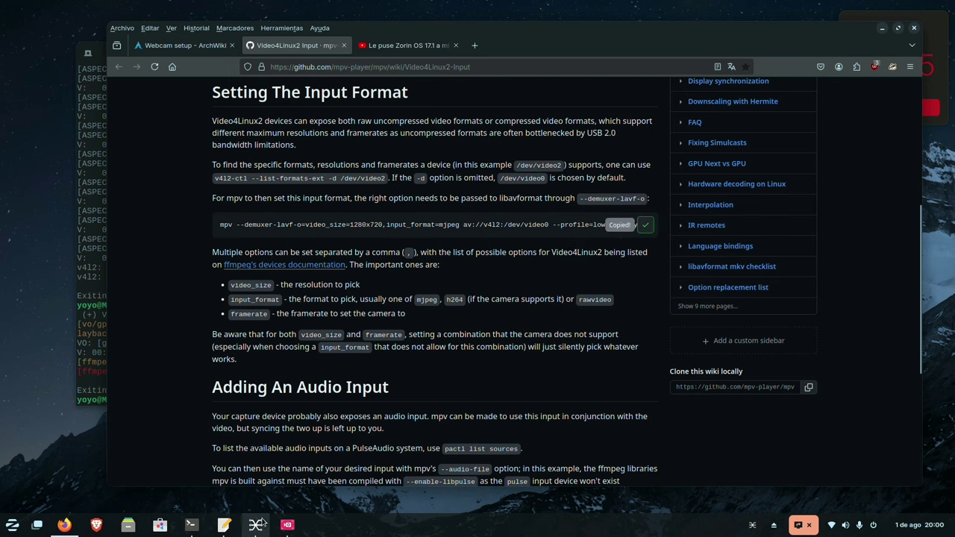
click(191, 526)
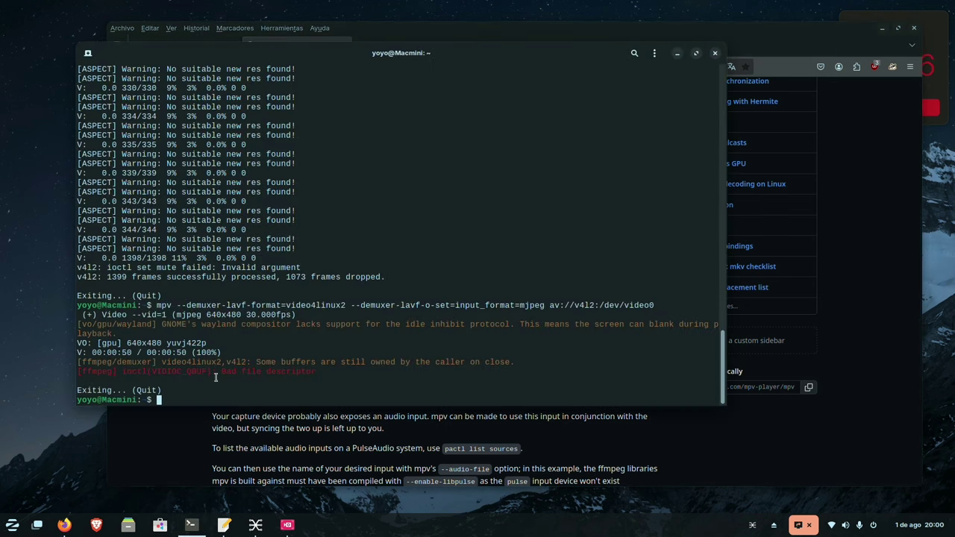
right_click(288, 391)
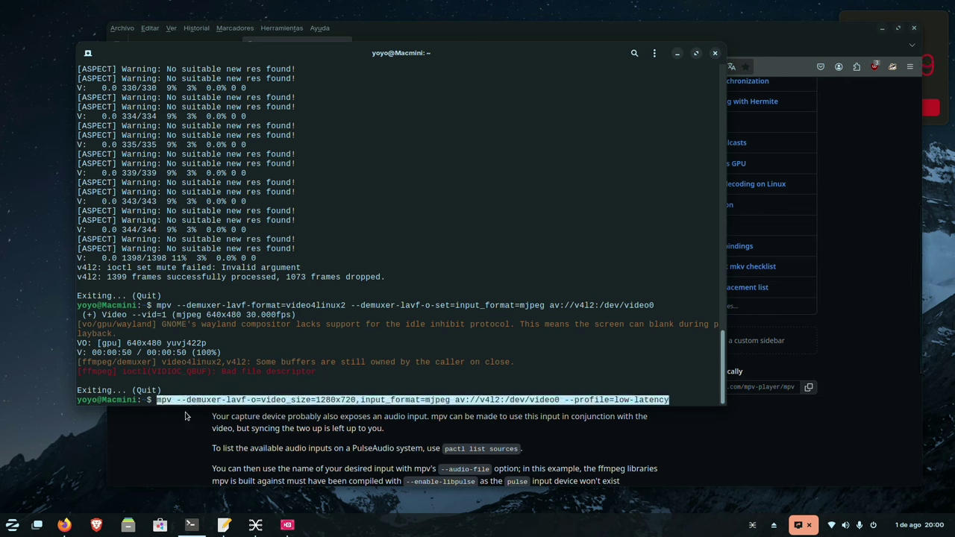